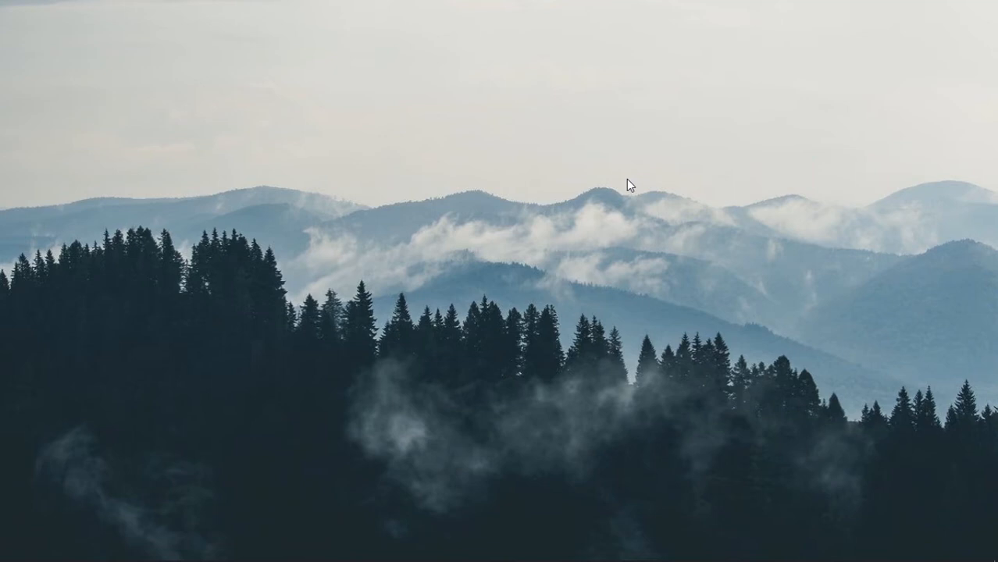
Switch to Google Classroom and open the Tugas Kelas page of the INFORMATIKA class to review its topics
key(alt+Tab)
key(alt+Tab)
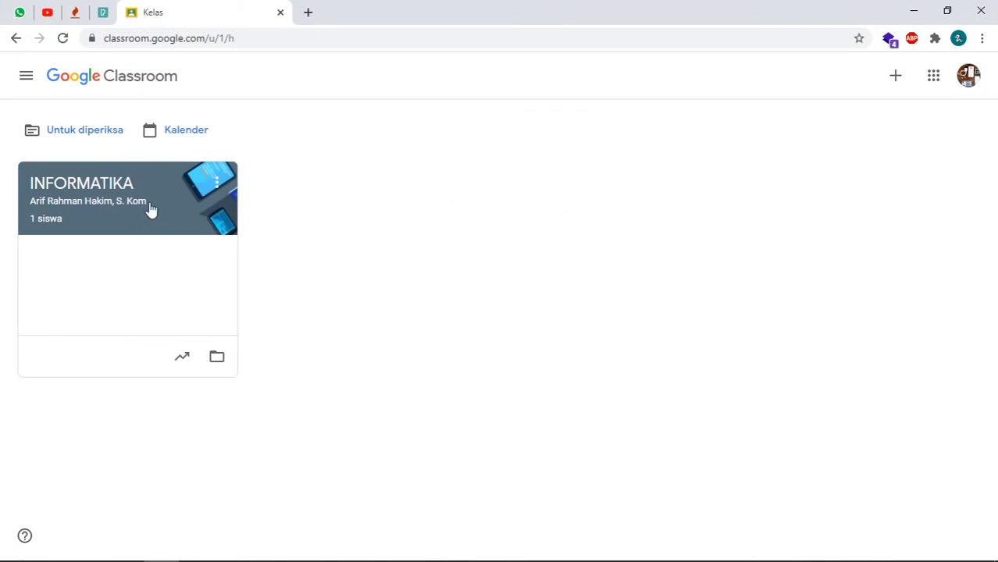
click(109, 197)
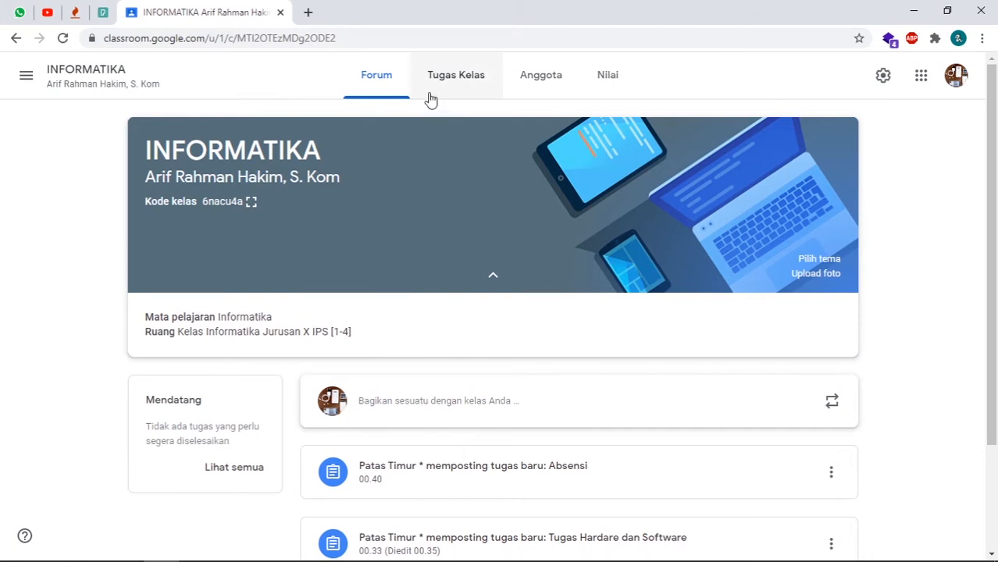
click(457, 91)
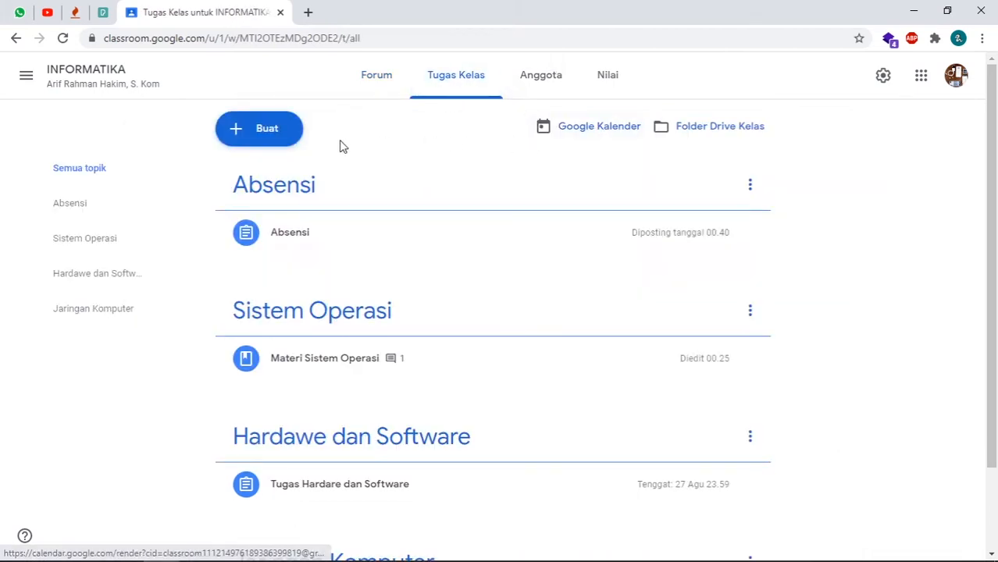
scroll(312, 168, down, 3)
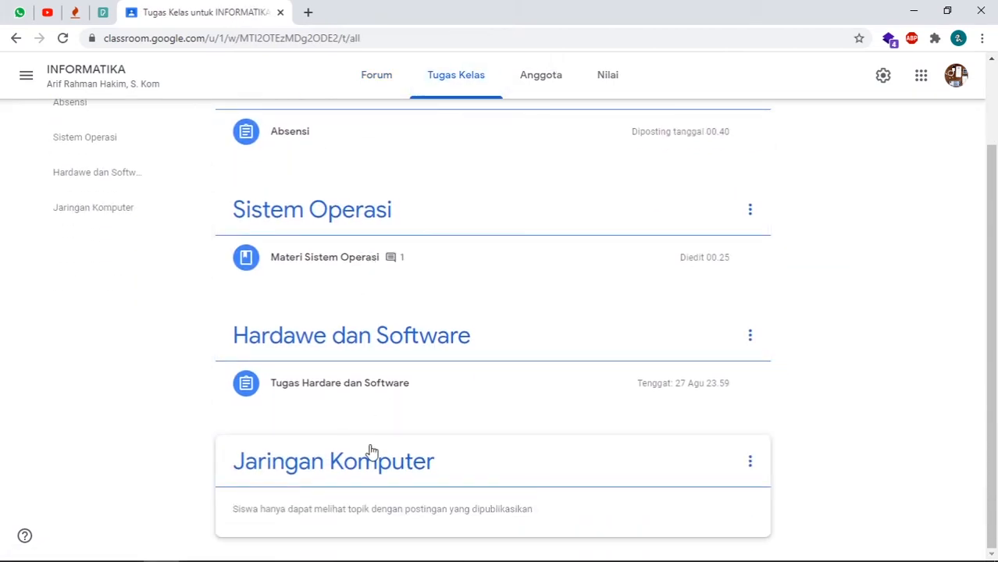
scroll(394, 372, up, 3)
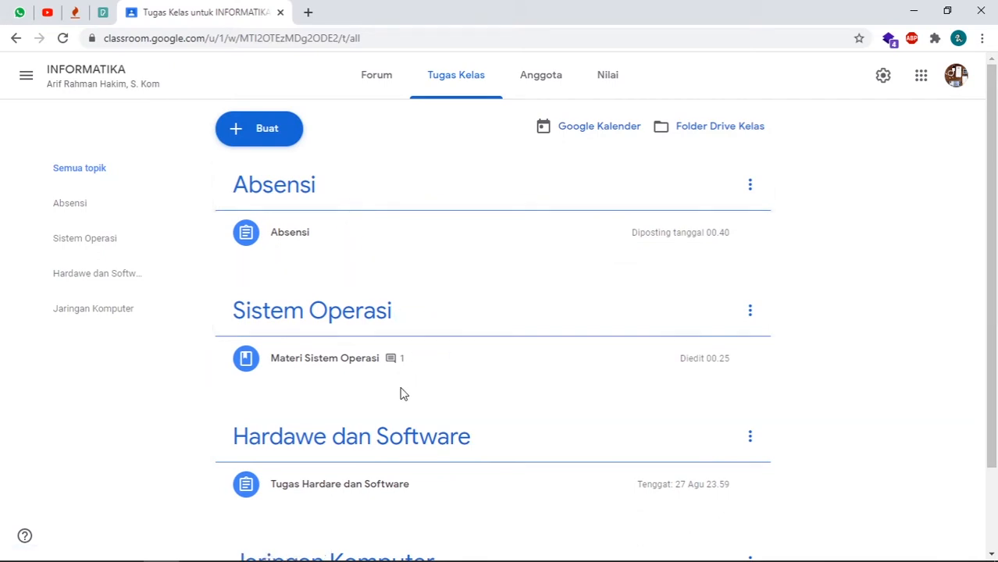
scroll(410, 422, down, 2)
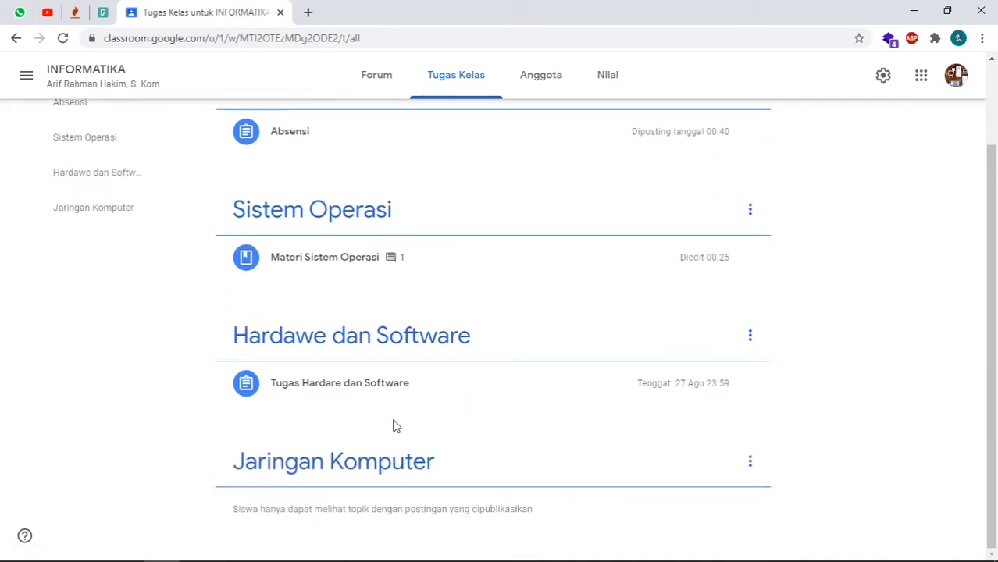
scroll(393, 437, up, 2)
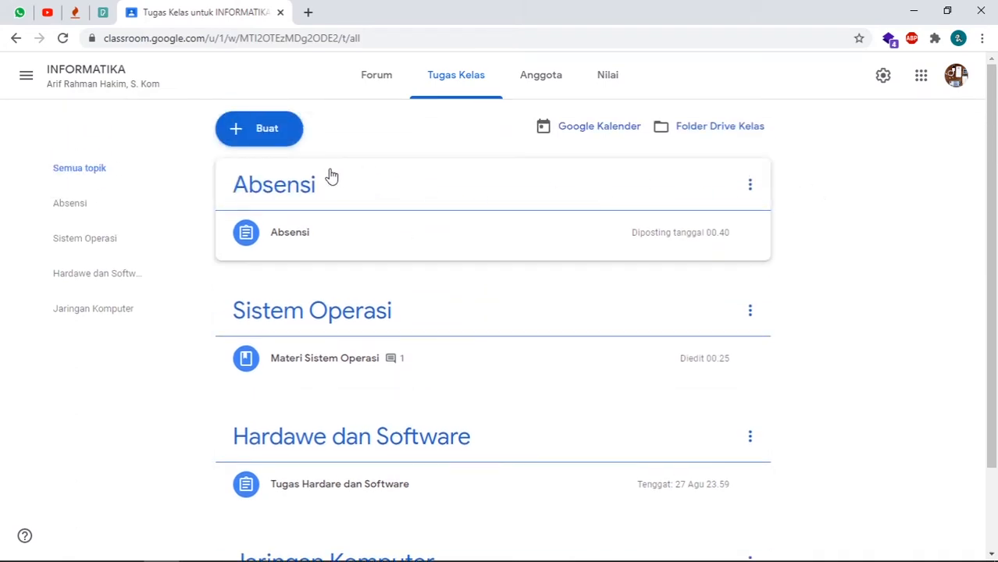
Examine the attachment and file creation options of a new Tugas, and close the blank assignment
click(274, 134)
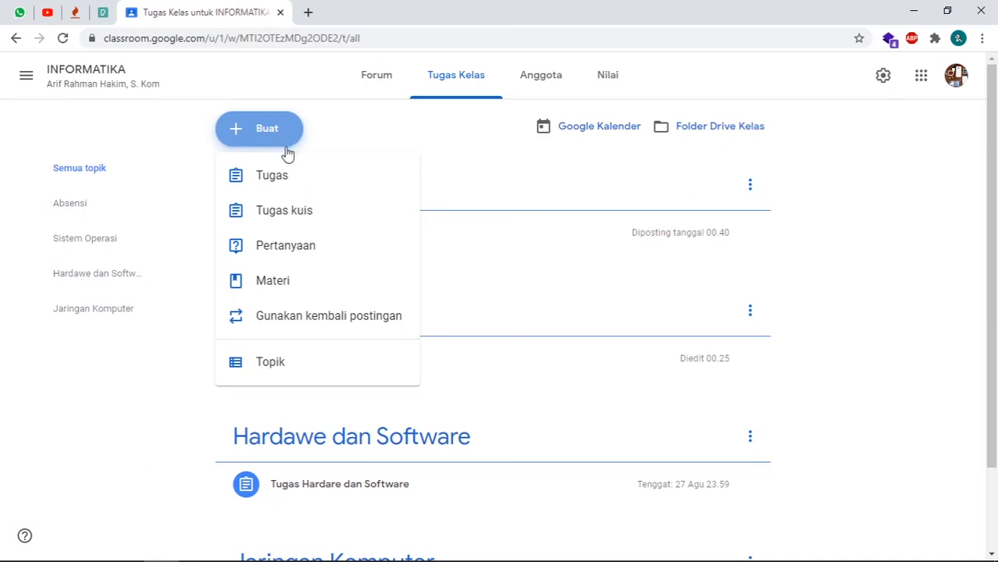
click(303, 181)
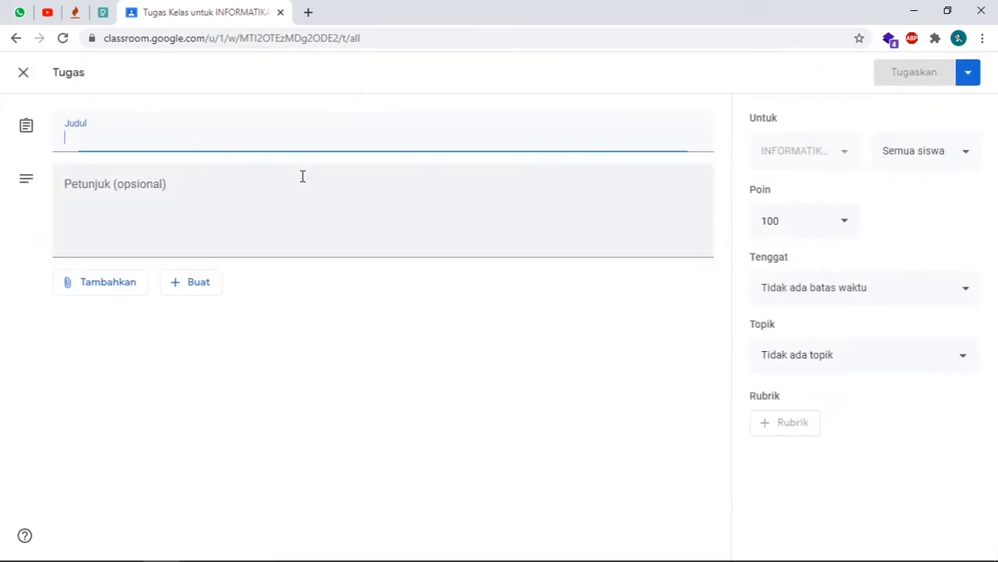
click(214, 225)
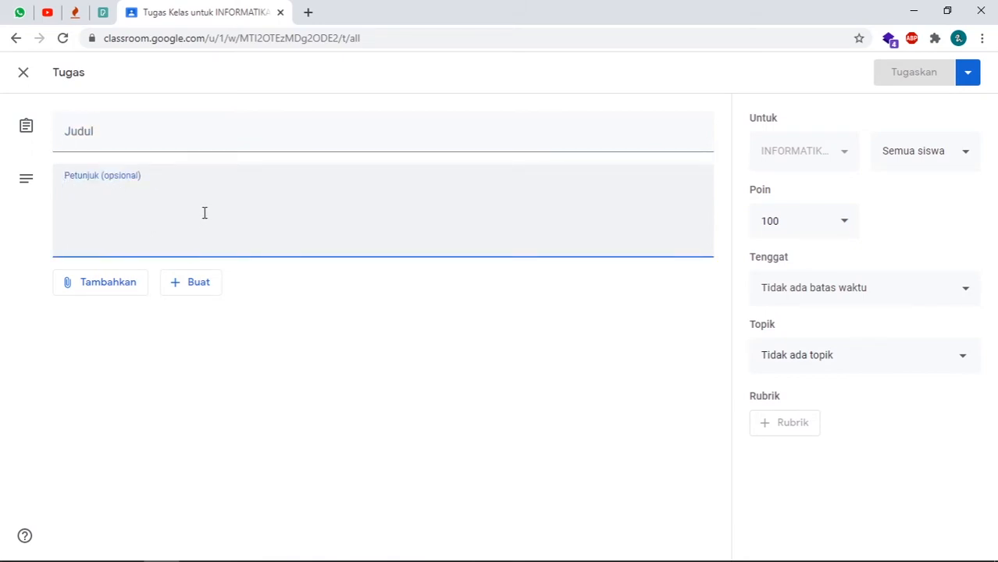
click(123, 288)
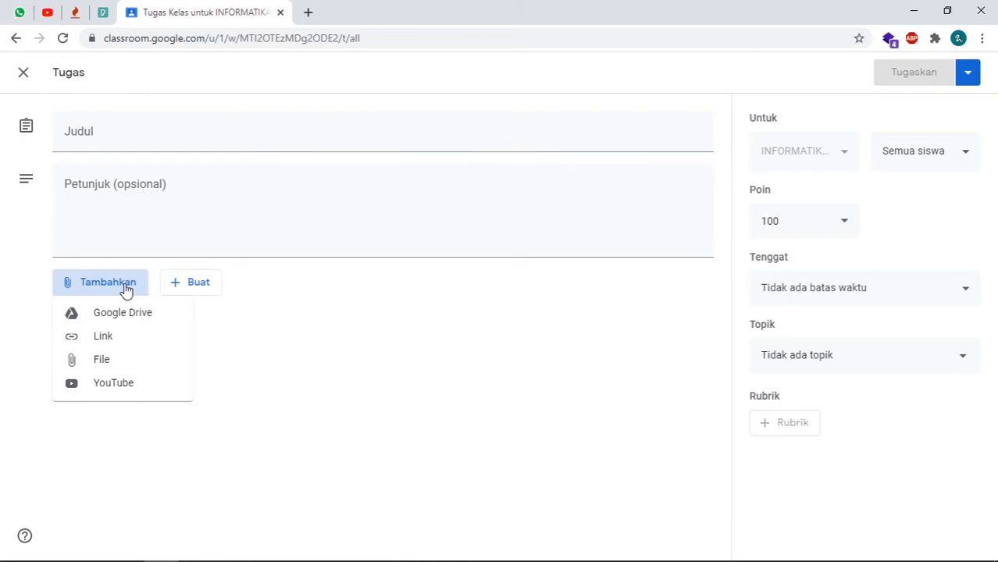
click(265, 333)
click(202, 288)
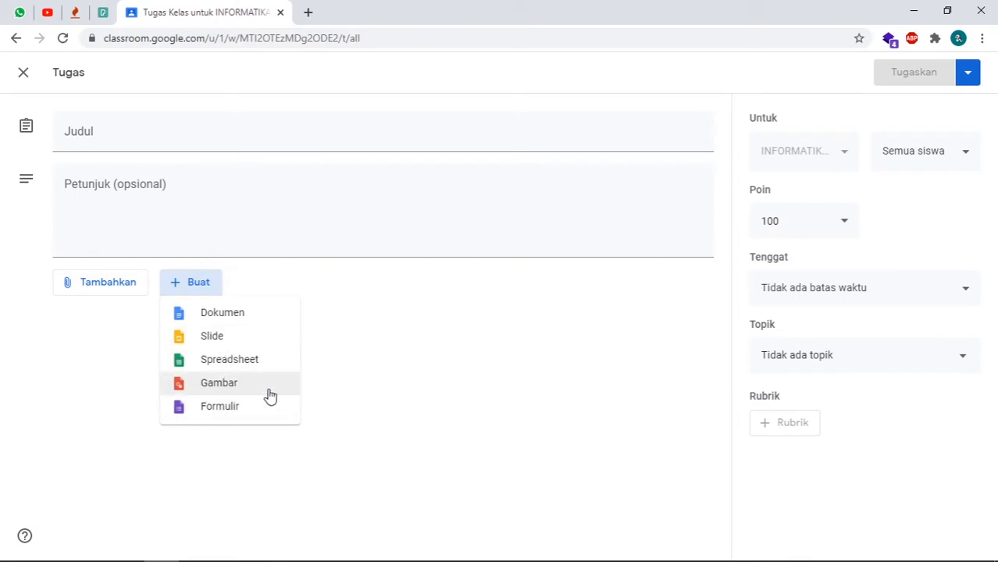
click(370, 372)
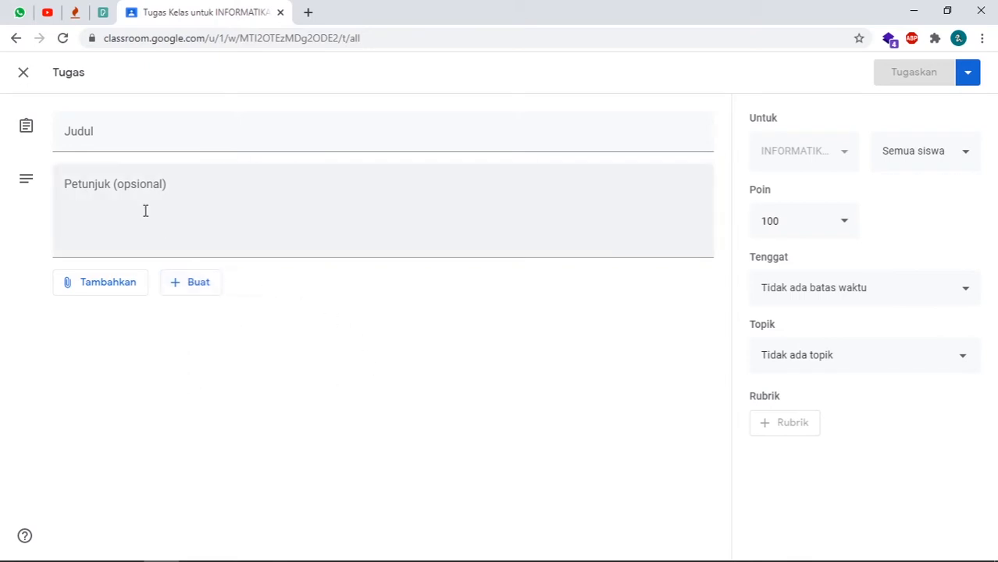
click(24, 74)
Examine the answer types and file creation options of a new Pertanyaan, and close the blank question
click(278, 145)
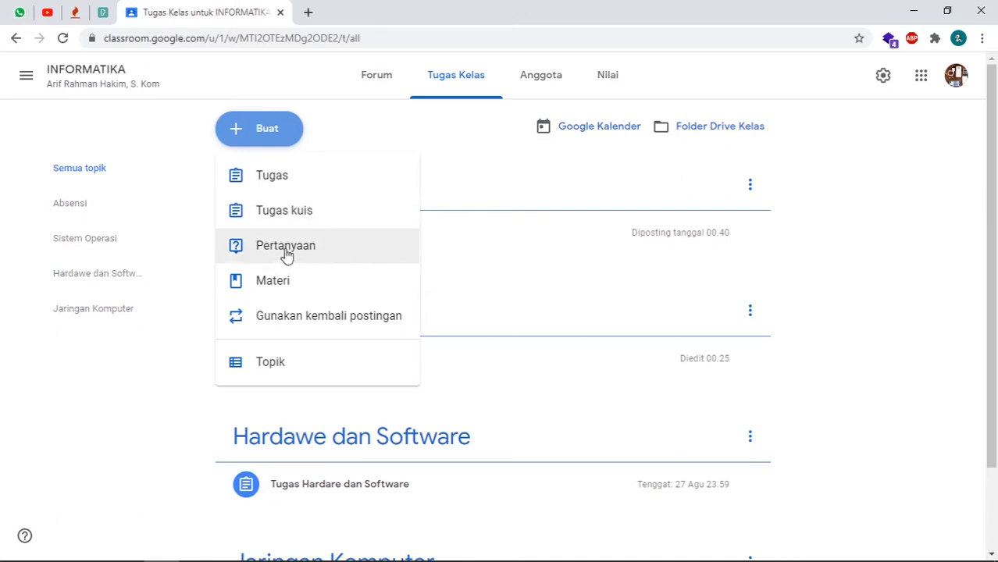
click(286, 248)
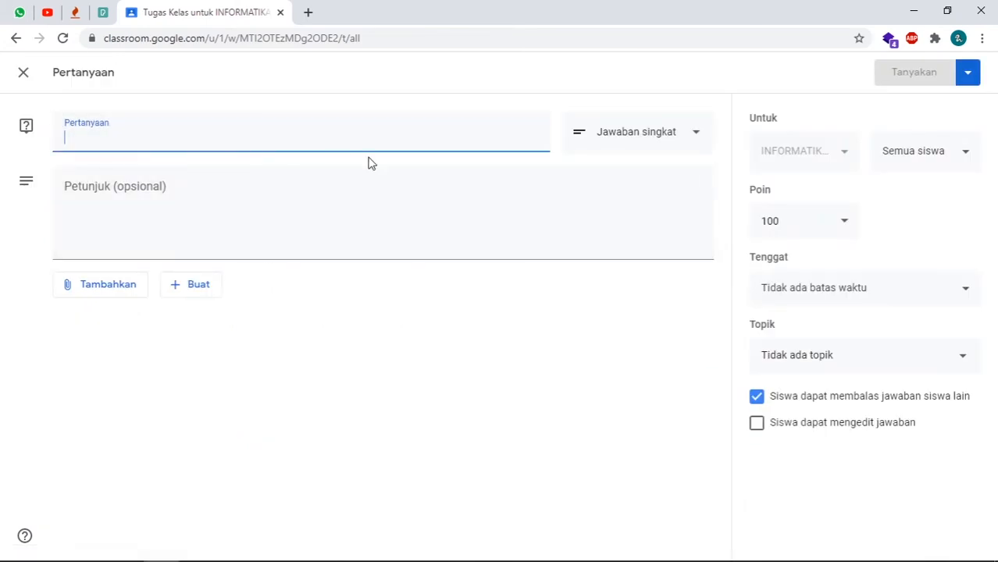
click(634, 141)
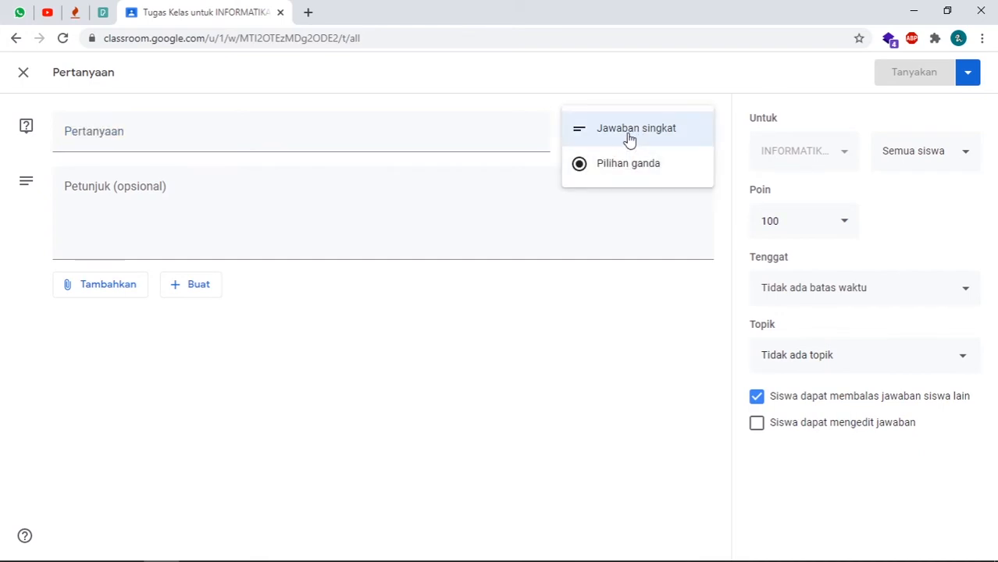
click(540, 284)
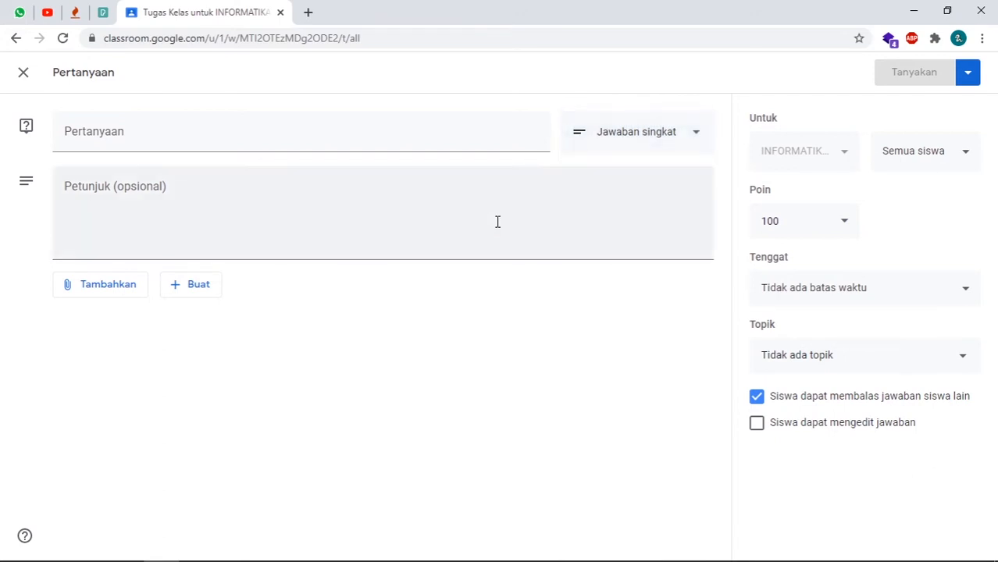
click(414, 217)
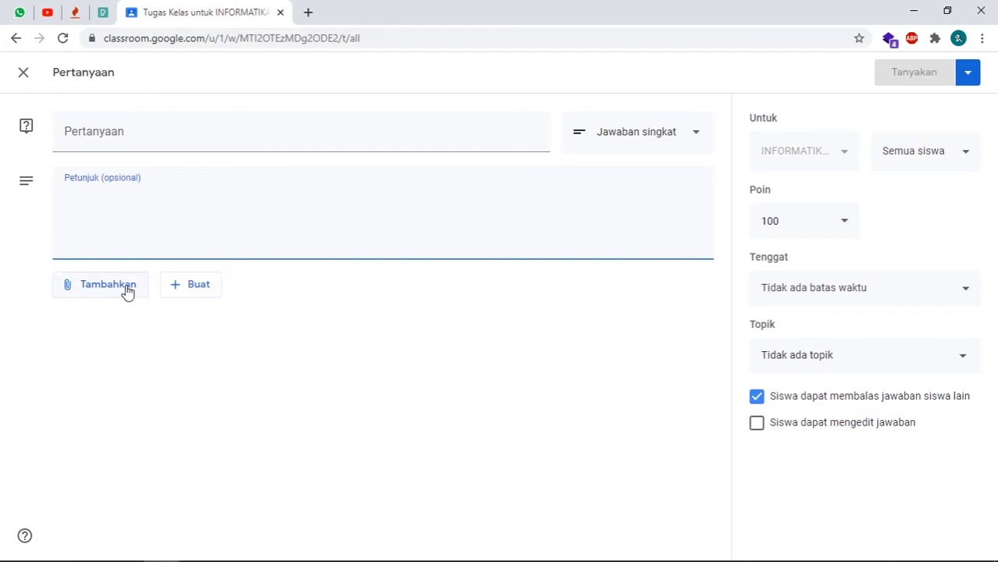
click(203, 291)
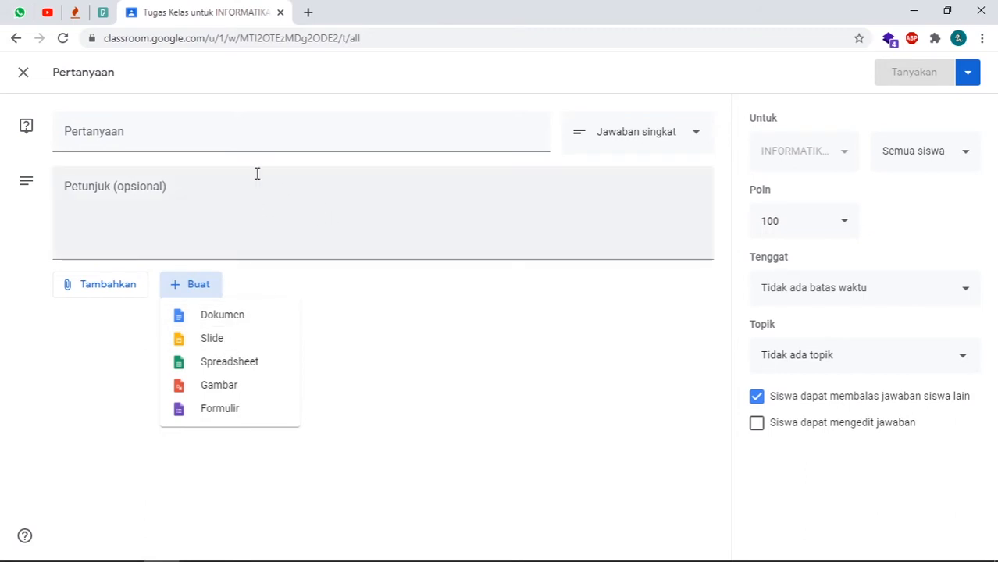
click(31, 80)
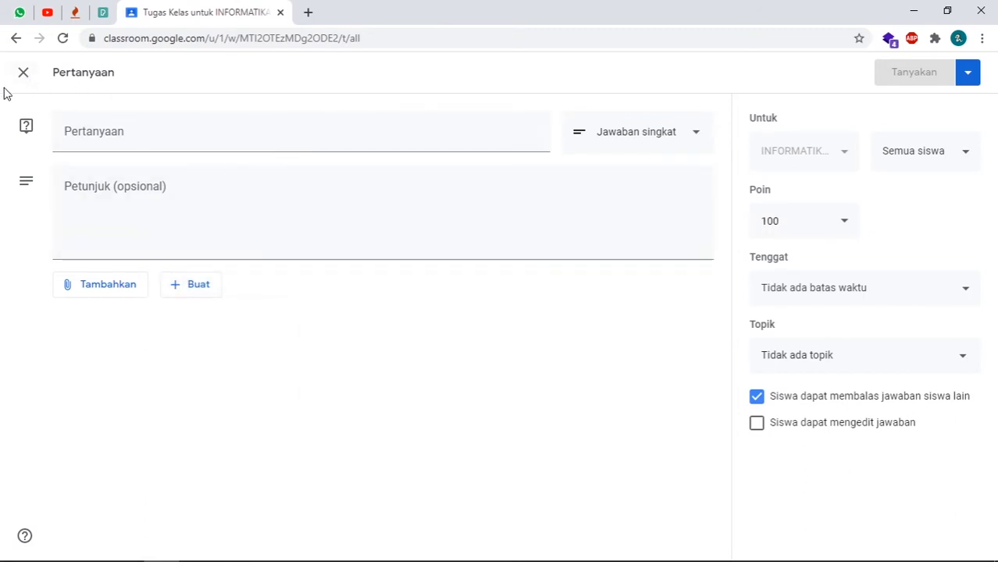
click(20, 78)
Create a Tugas kuis in the class titled "Tugas Materi Jaringan Komputer"
click(241, 135)
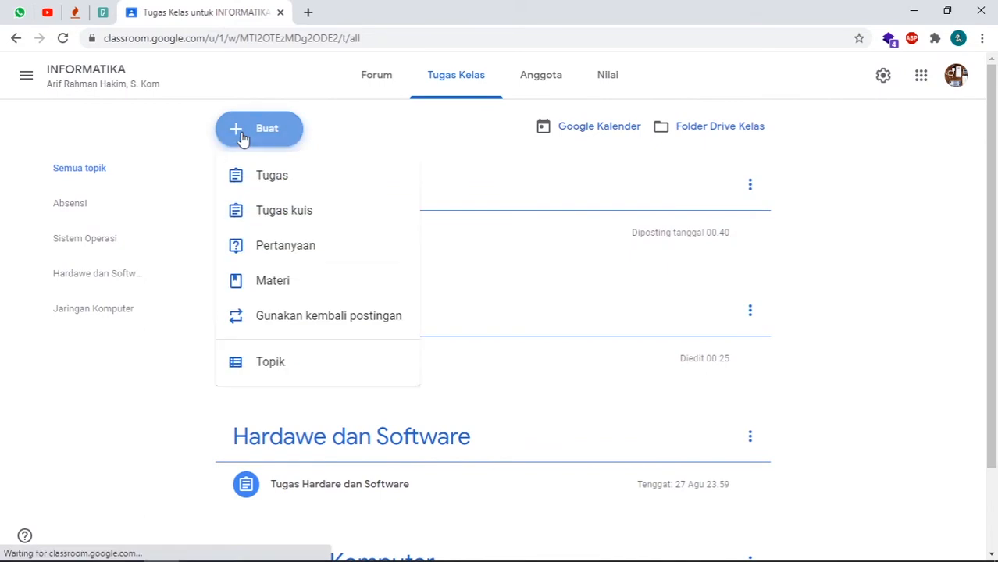
click(281, 215)
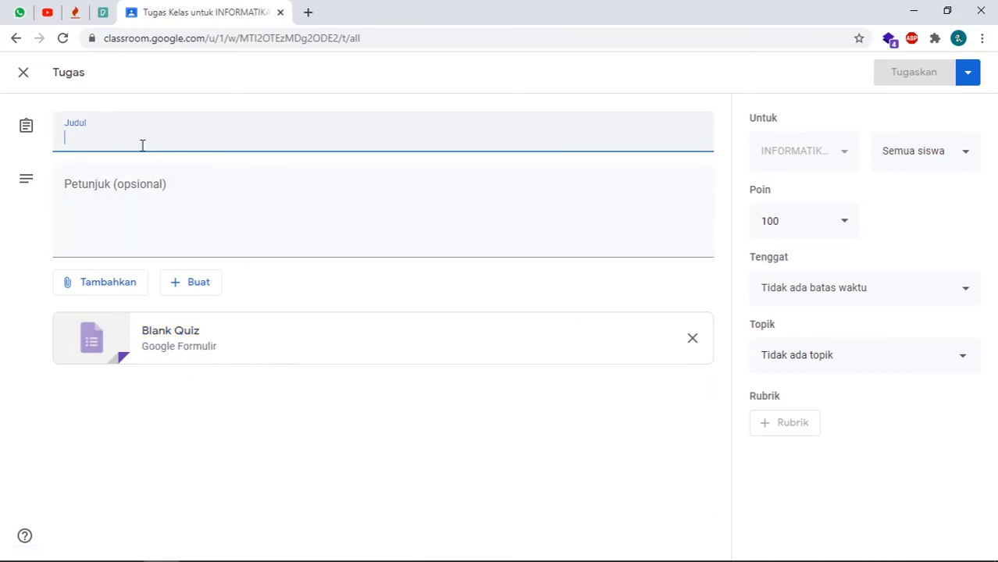
text(Tugas Materi )
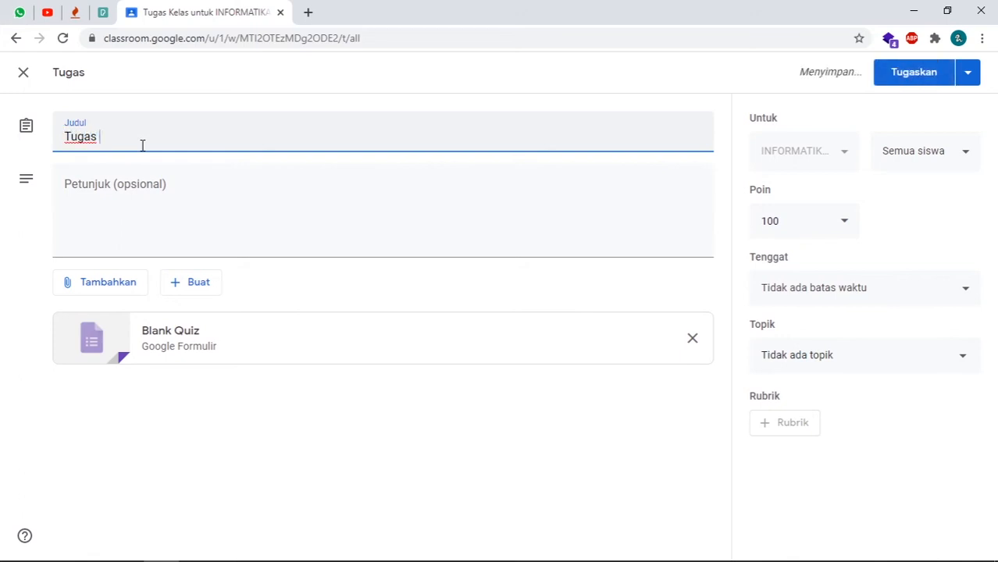
text(Jaringan Komputer)
Enter the quiz assignment's instructions as "Silahkan klik form tugas dibawah"
click(124, 190)
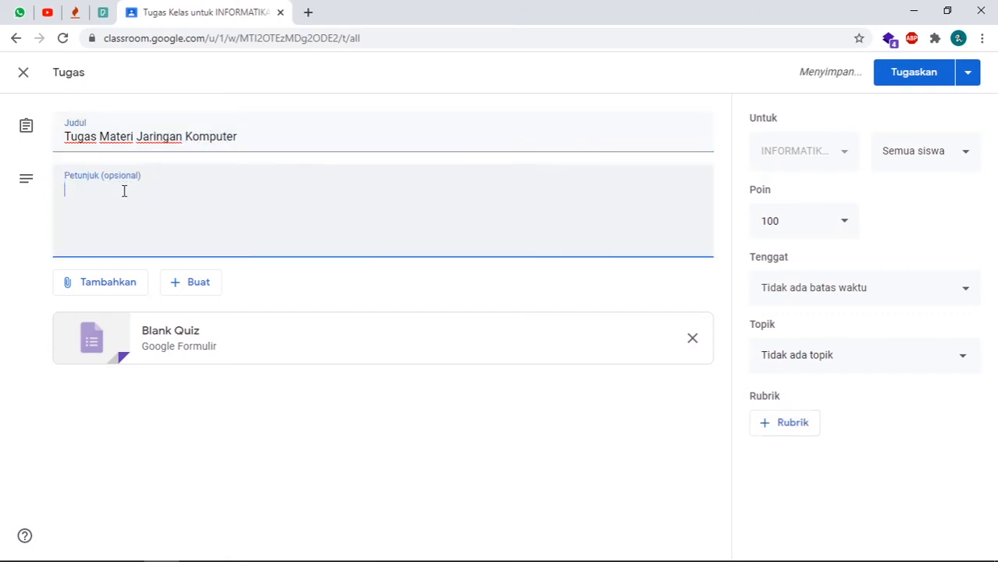
text(Silahkan )
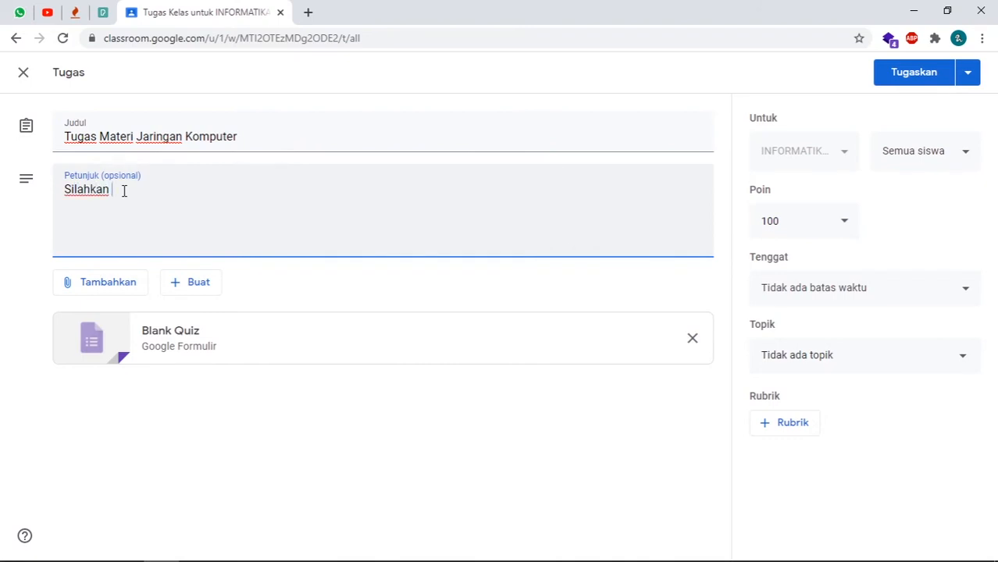
text(klik )
text(form tugas)
text( g)
text(ibawah)
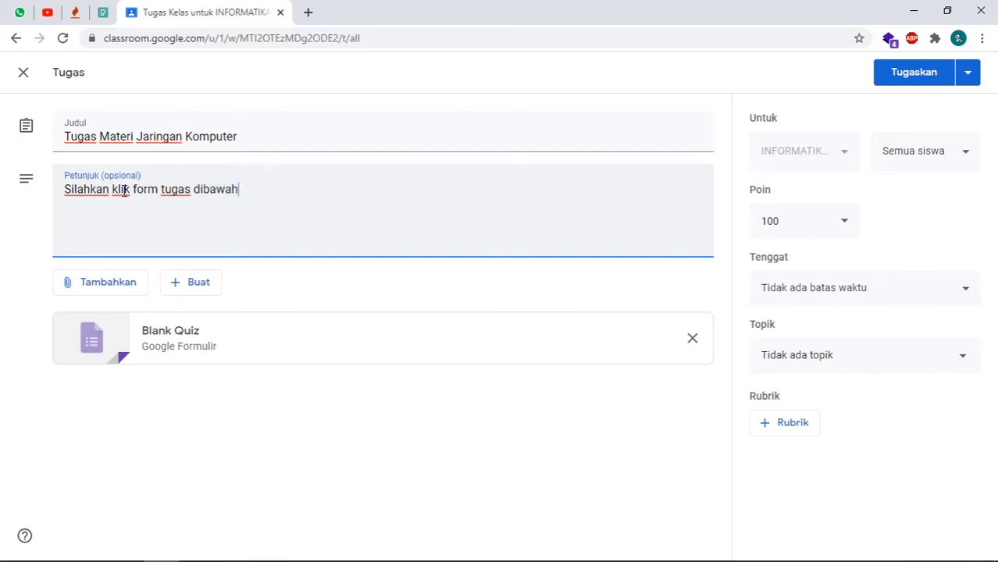
Set the quiz assignment's points to 50 and its topic to Jaringan Komputer, keeping it assigned to Semua siswa
drag(807, 221, 754, 222)
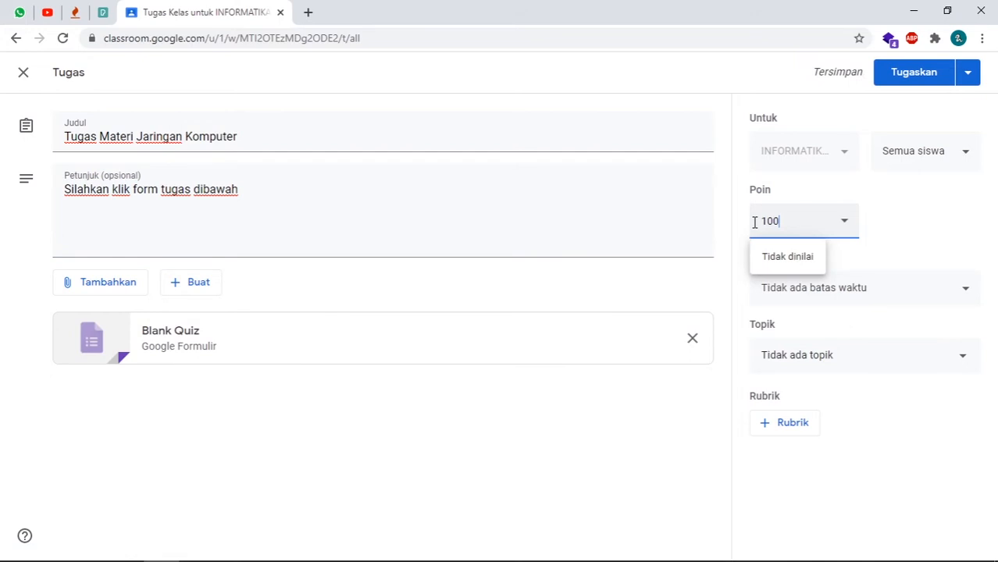
text(50)
drag(802, 221, 722, 225)
text(50)
click(898, 226)
click(813, 357)
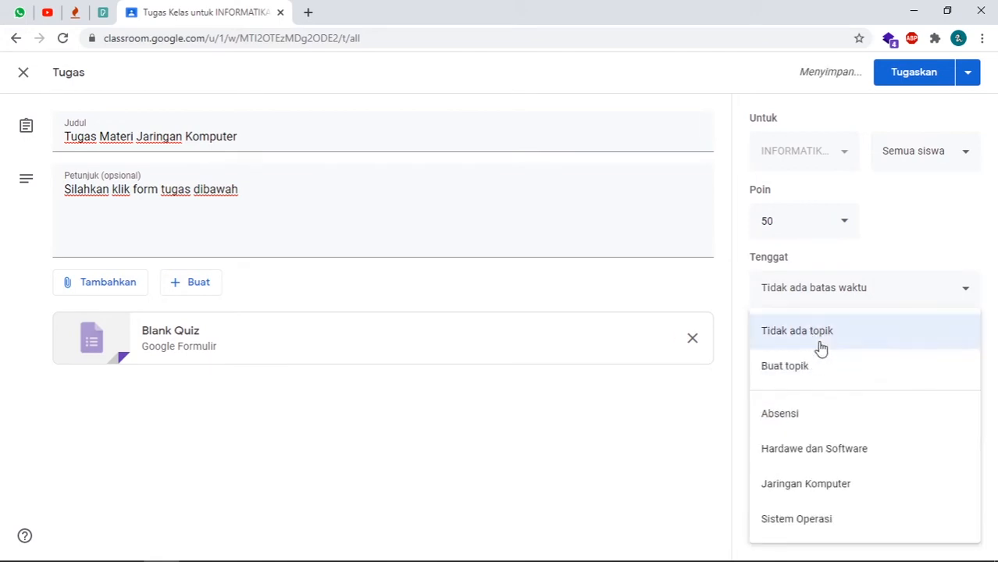
click(804, 486)
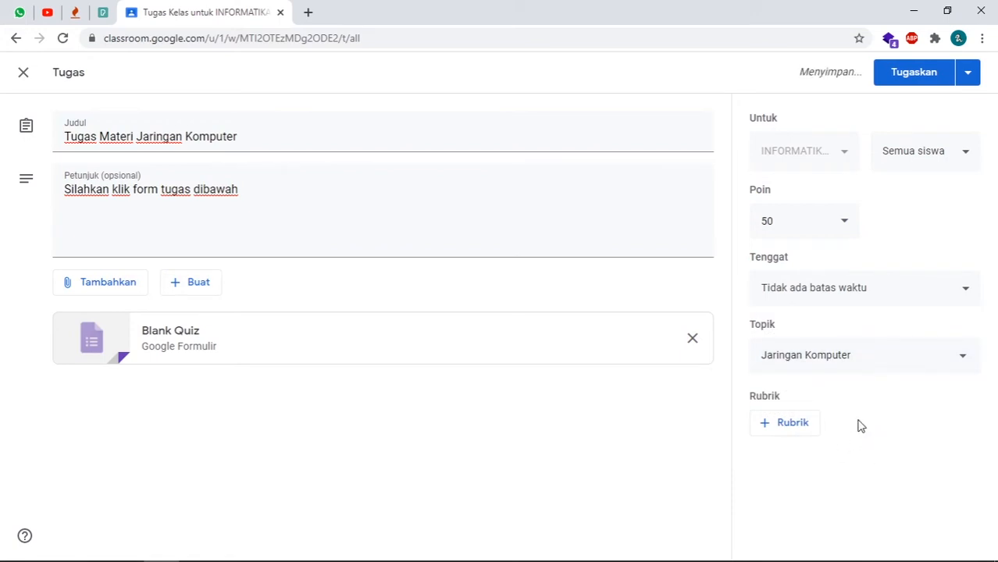
click(966, 156)
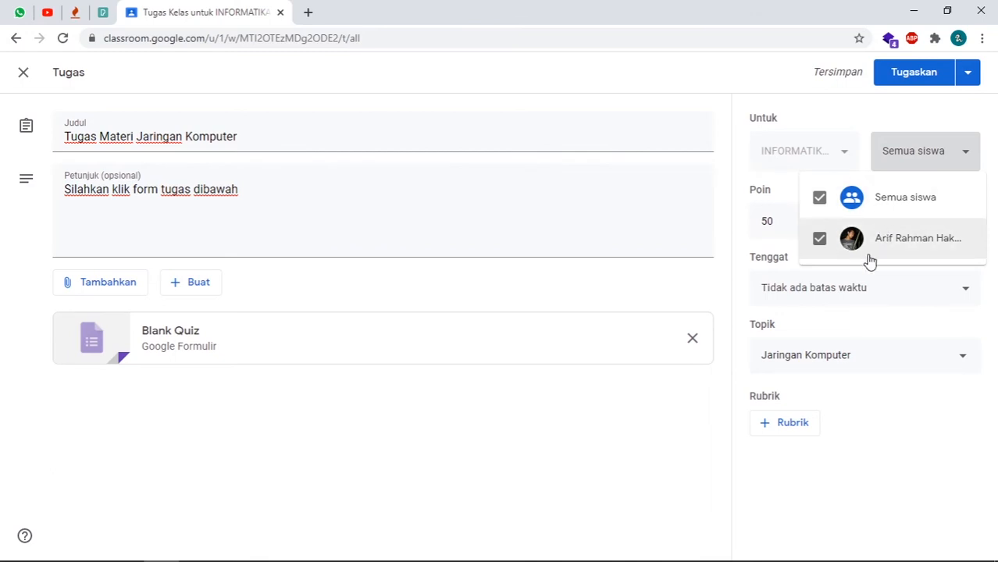
click(550, 426)
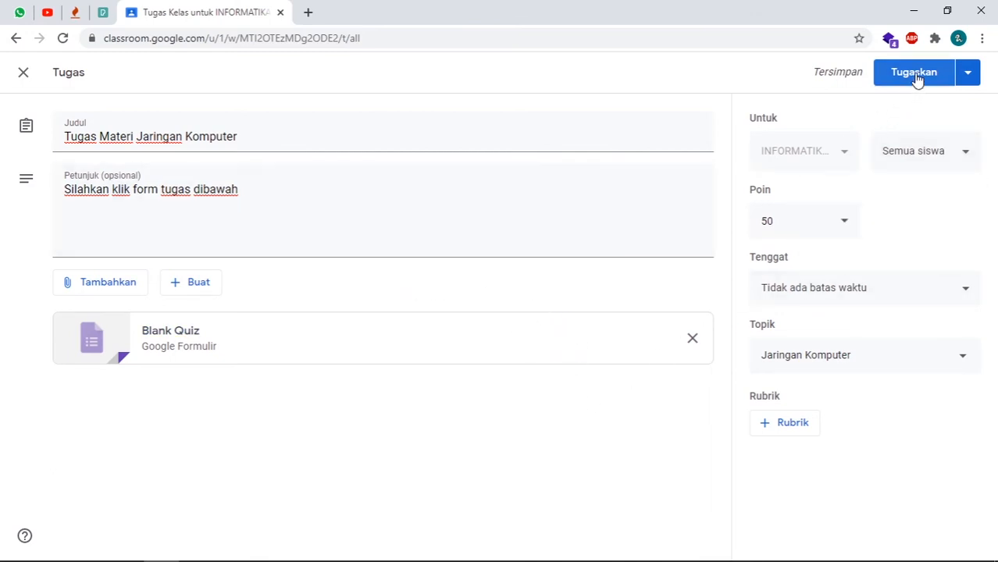
Open the attached Blank Quiz form, skip its introductory tour, and review the available question types, keeping Pilihan ganda
click(183, 336)
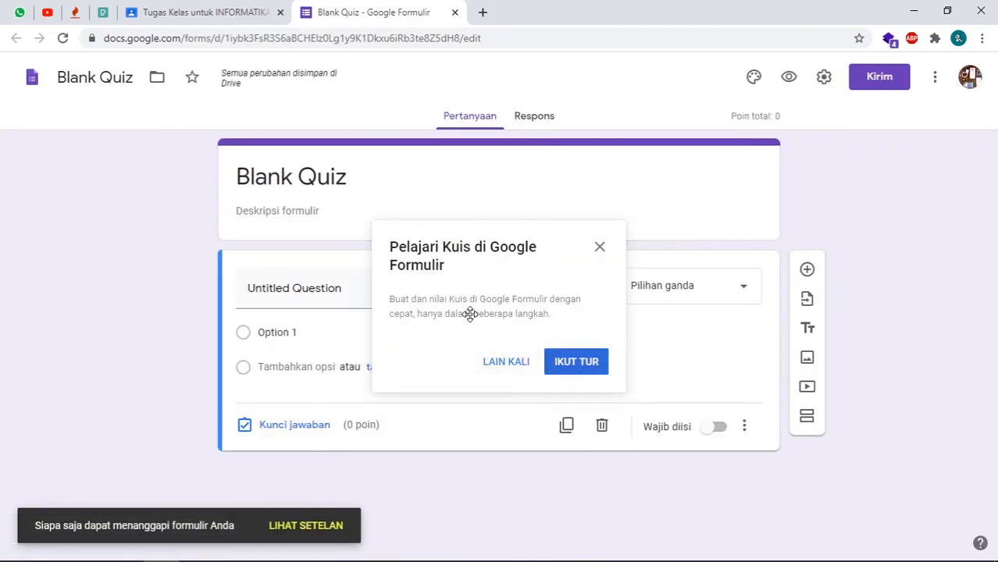
click(598, 249)
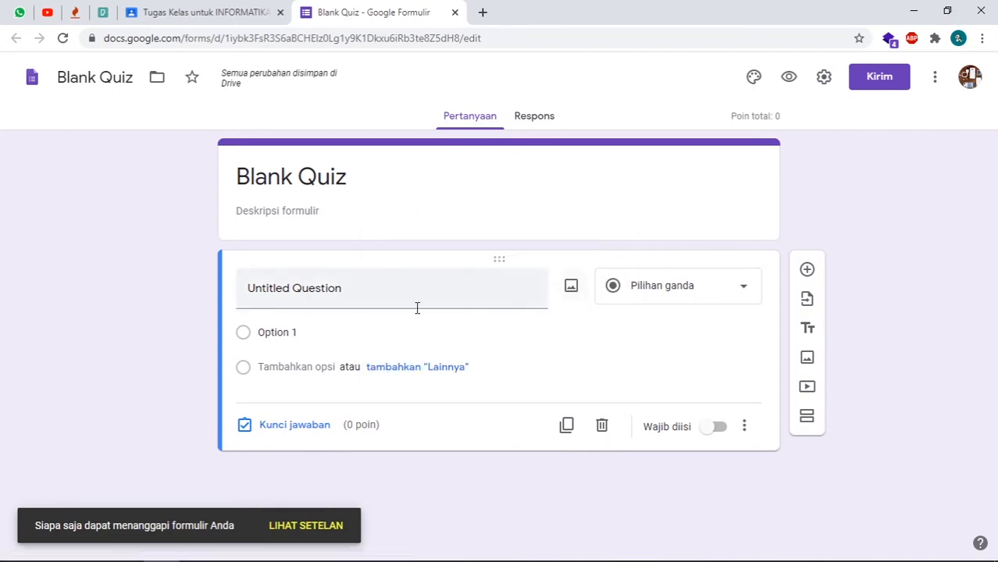
click(397, 287)
click(719, 291)
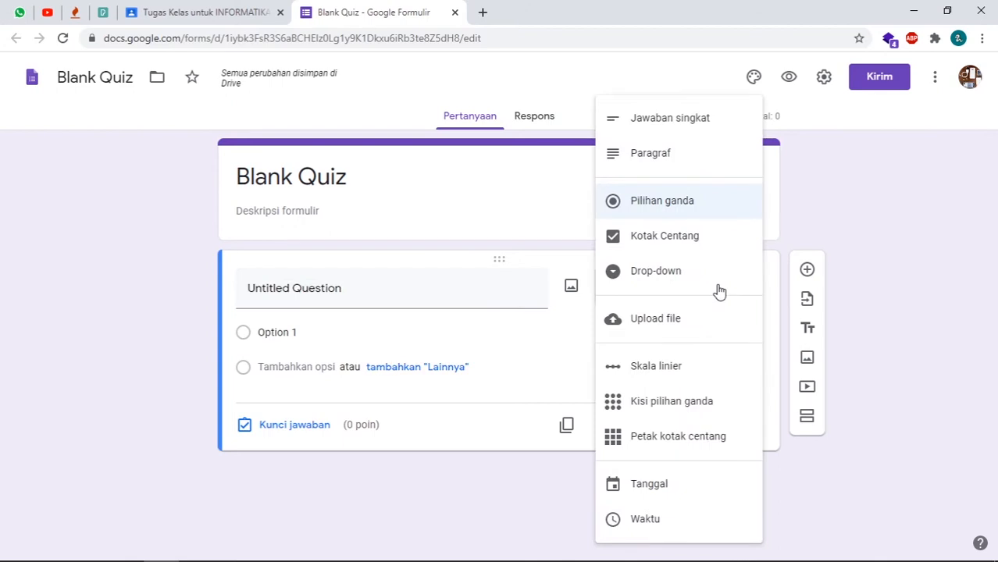
click(847, 254)
Enter the first question as "Apa itu Jaringan?" with "Jaringan adalah kumpulan kabel!" as its first option
click(435, 292)
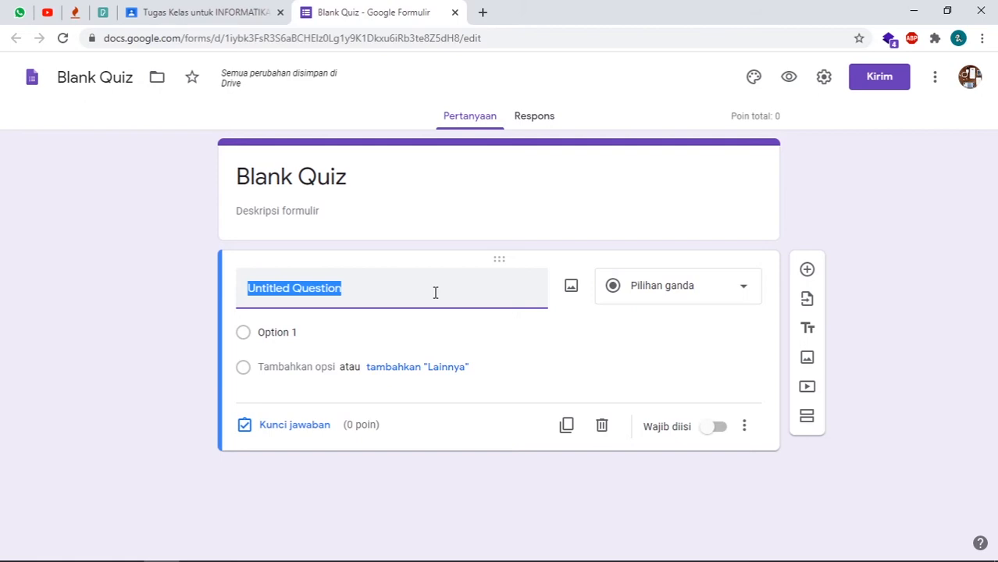
text(Apa )
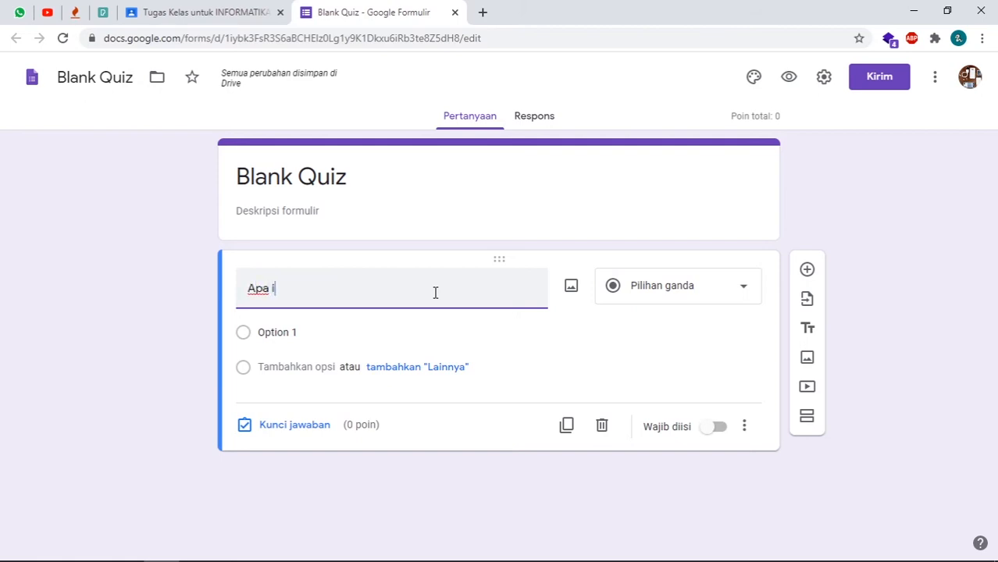
text(itu Jaringan?)
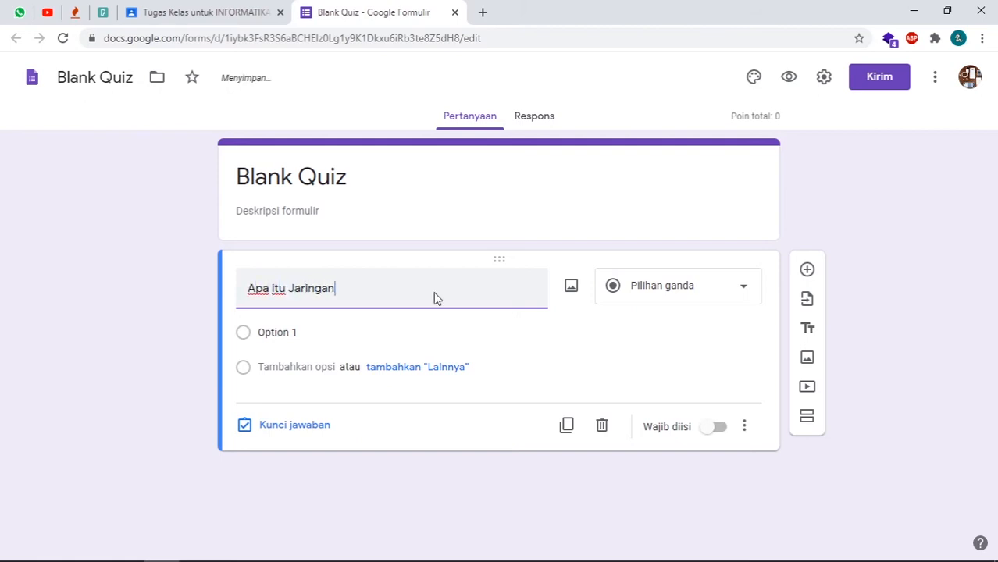
click(308, 332)
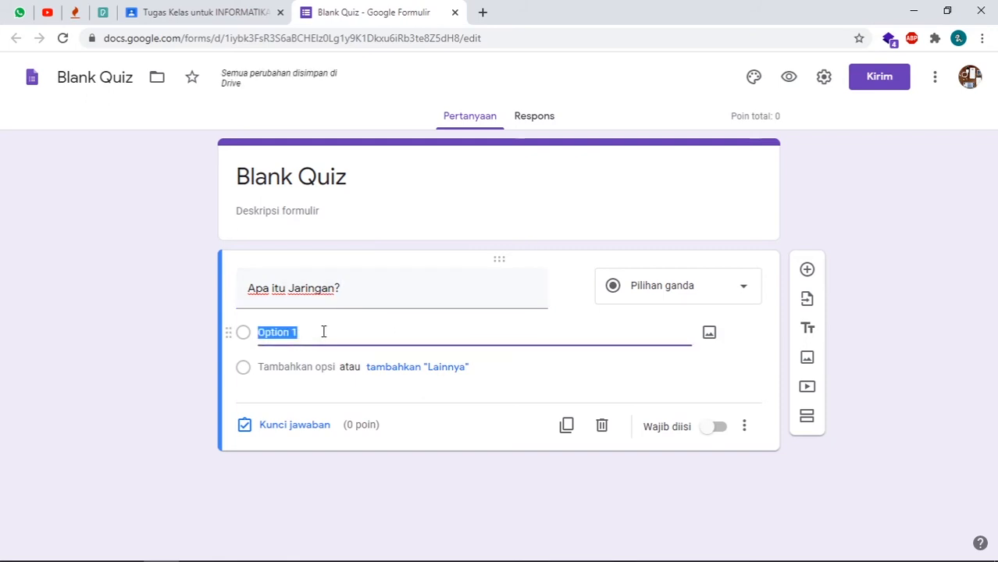
text(Jaringan adalah kumpu)
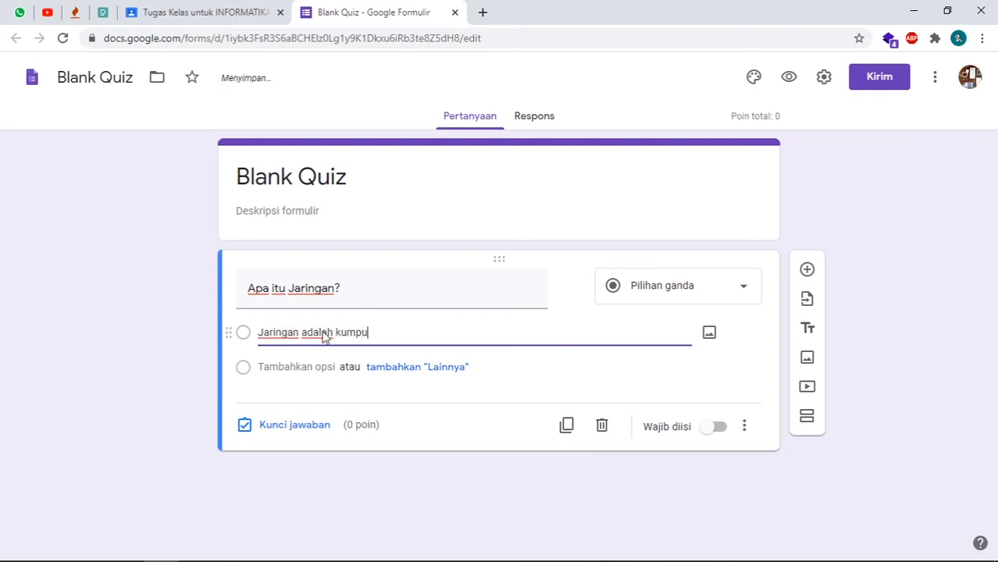
text(lan kabel!)
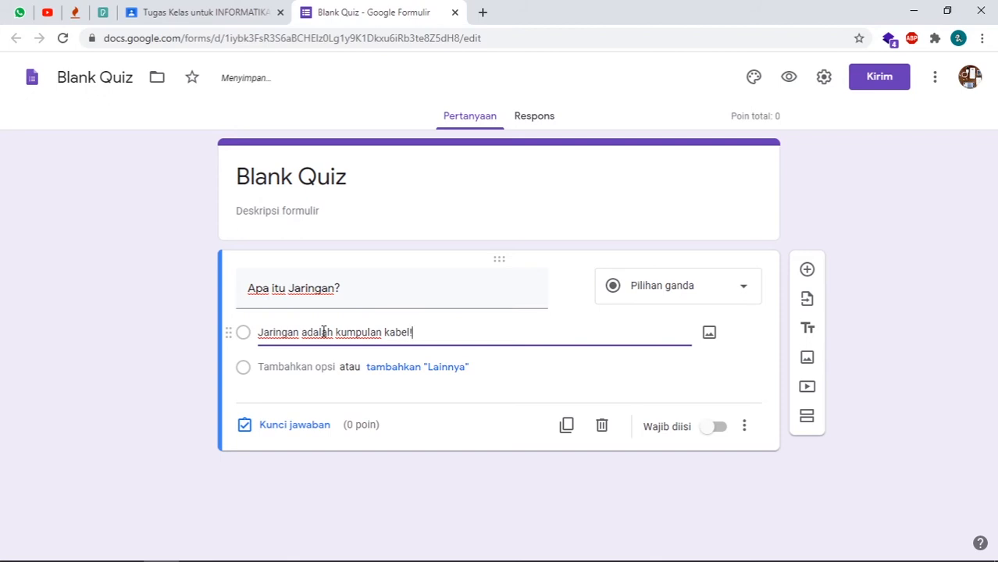
Add "Jaringan adalah kumpulan kabel digital" as the second option, reusing the first option's text, and create a third option
click(296, 367)
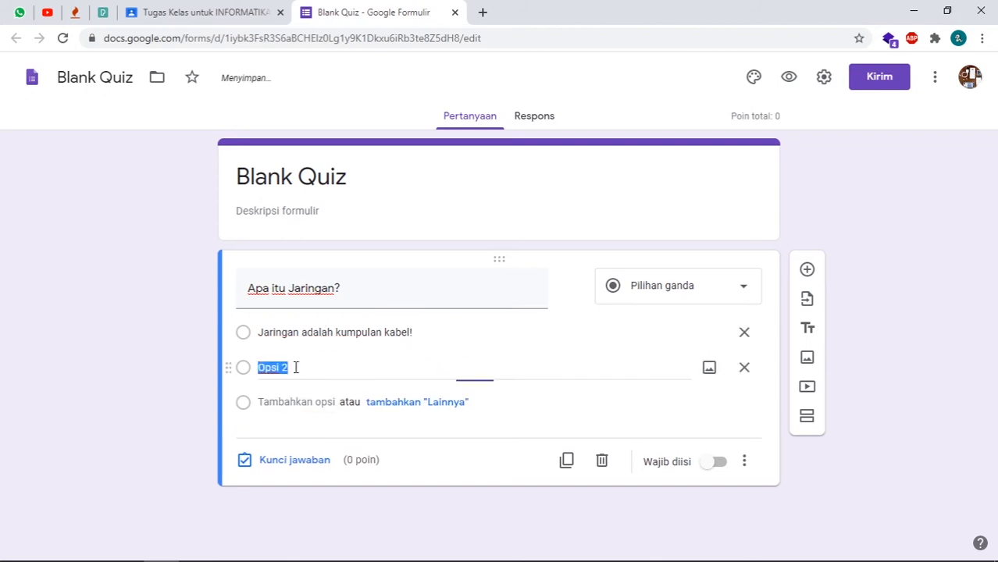
click(432, 332)
key(ctrl+c)
click(325, 366)
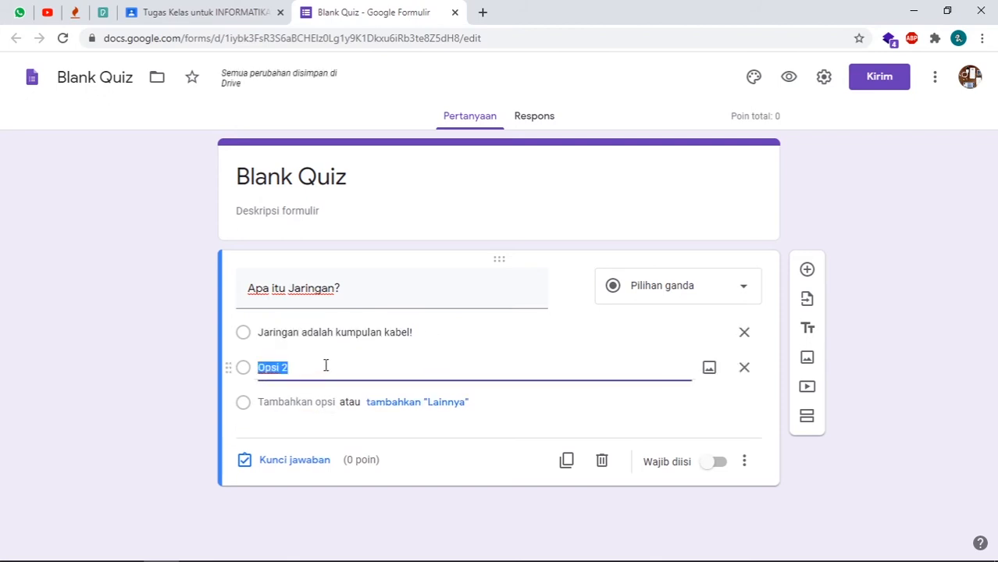
key(ctrl+v)
click(336, 406)
key(ctrl+v)
click(316, 369)
key(ctrl+v)
click(290, 400)
click(293, 366)
key(ctrl+v)
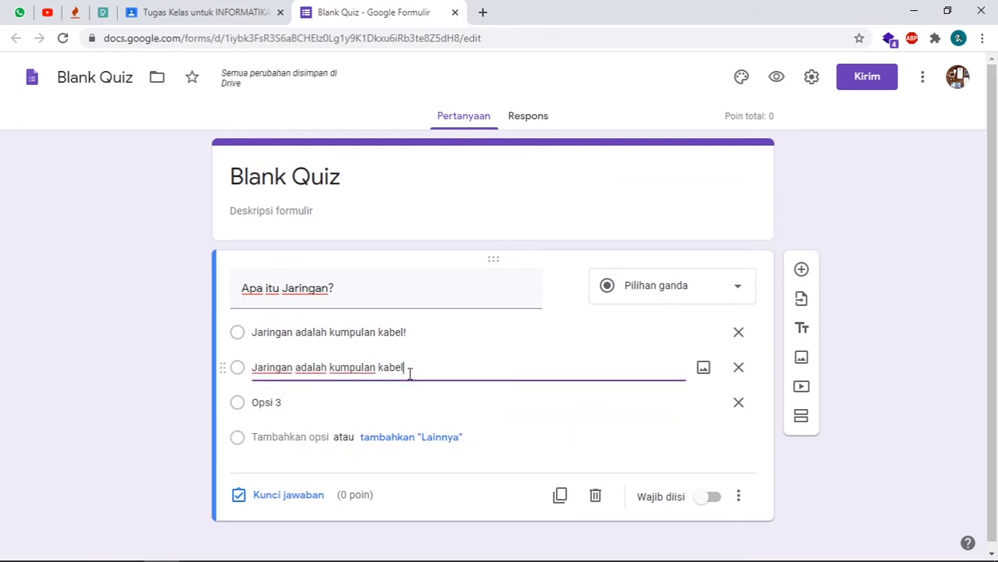
key(BackSpace)
text(digit)
Fill in the third option as "Jaringan adalah kumpulan komputer!", based on the first option's text
click(318, 400)
key(ctrl+v)
key(Left)
key(ctrl+shift+Left)
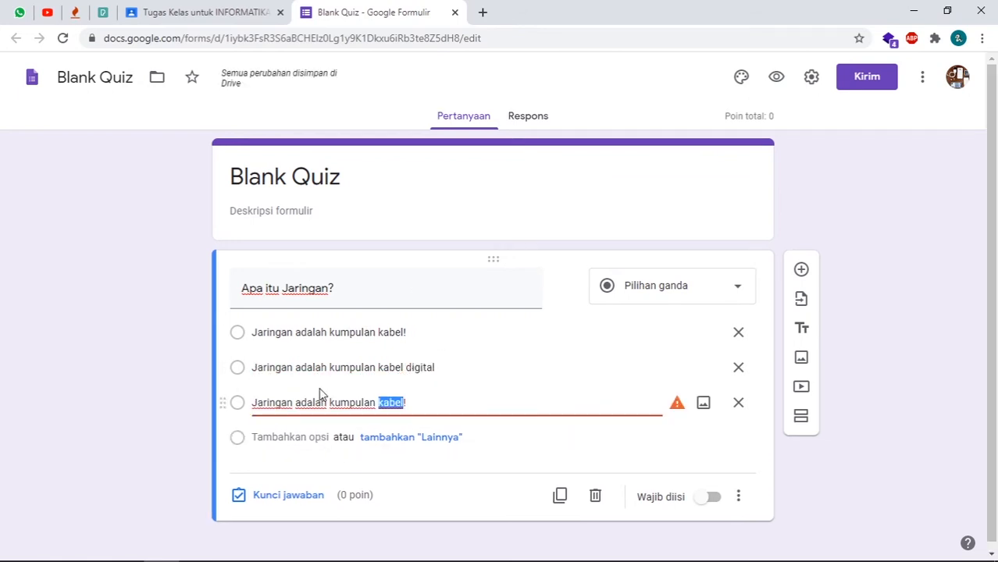
text(komputer)
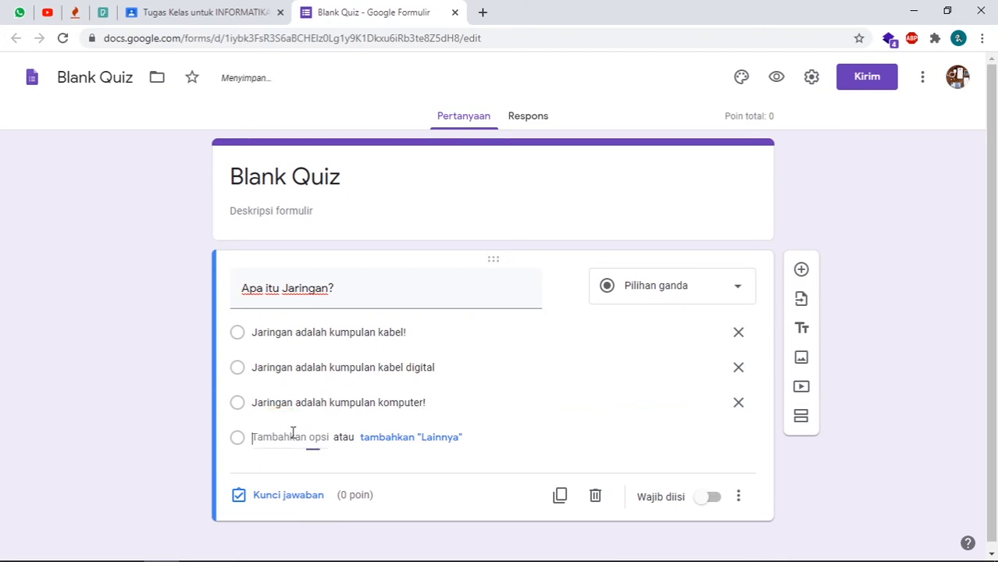
Add "Jaringan adalah kumpulan kabel LAN" and "Komputer biasa" as the fourth and fifth options
click(291, 436)
key(ctrl+v)
key(BackSpace)
text(LAN)
key(Return)
text(Komputer biasa)
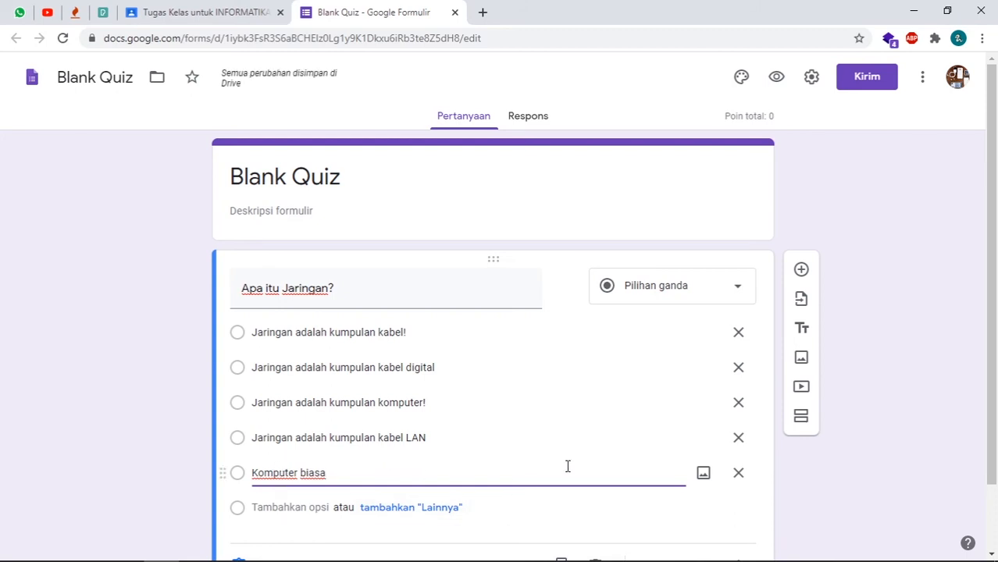
Make "Apa itu Jaringan?" required and set its answer key to "Jaringan adalah kumpulan kabel LAN", worth 10 points
scroll(568, 467, down, 1)
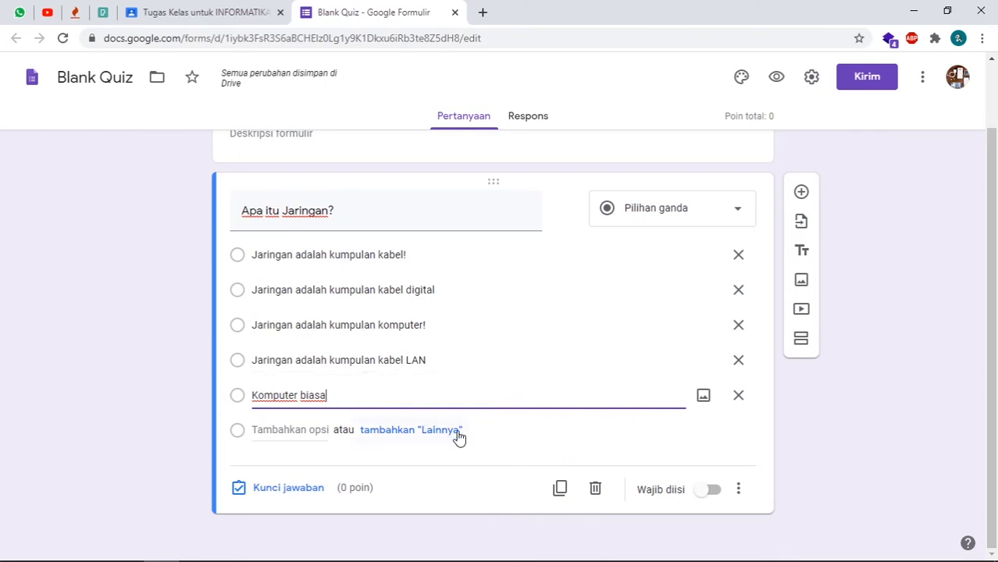
click(284, 457)
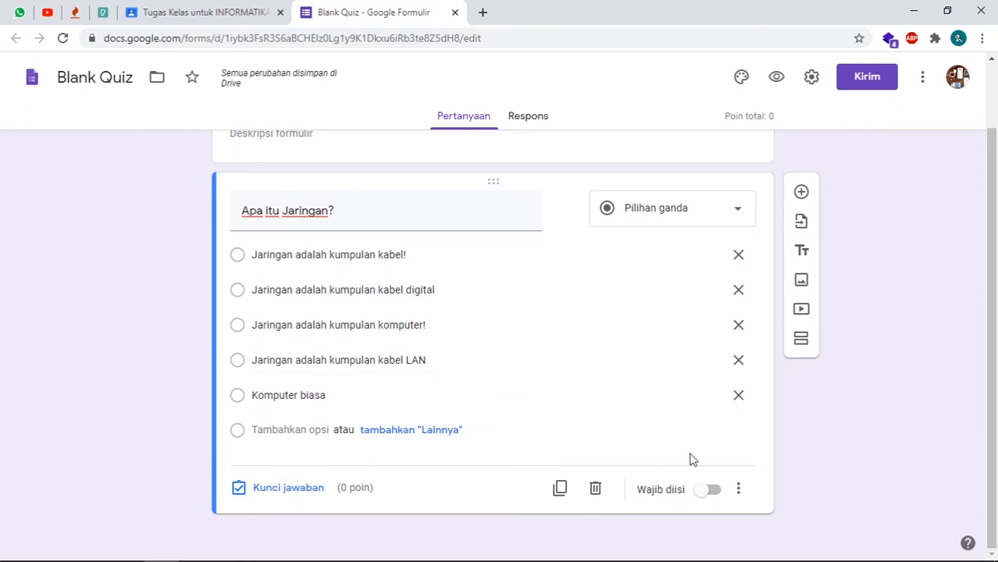
click(710, 491)
click(282, 492)
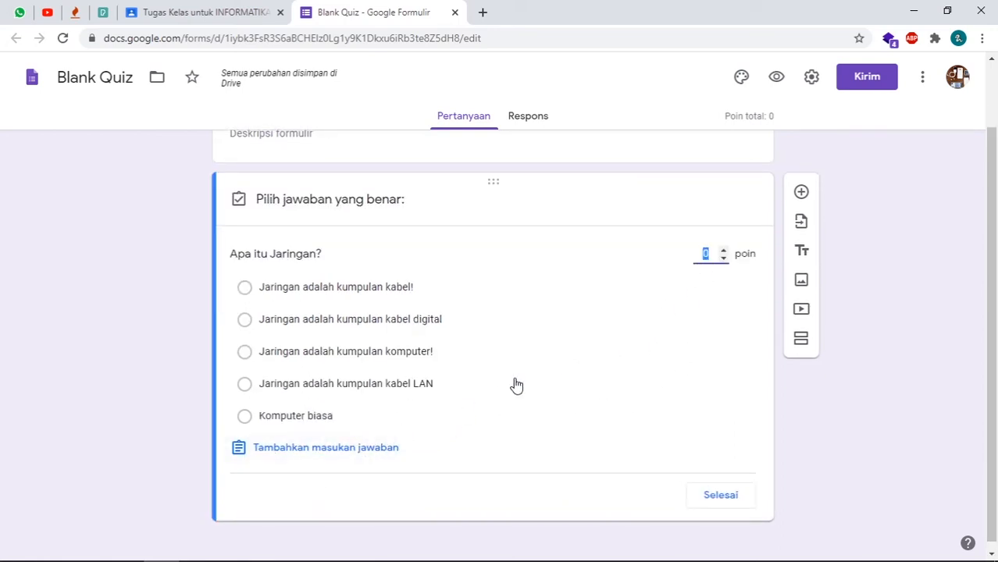
double_click(705, 255)
click(246, 325)
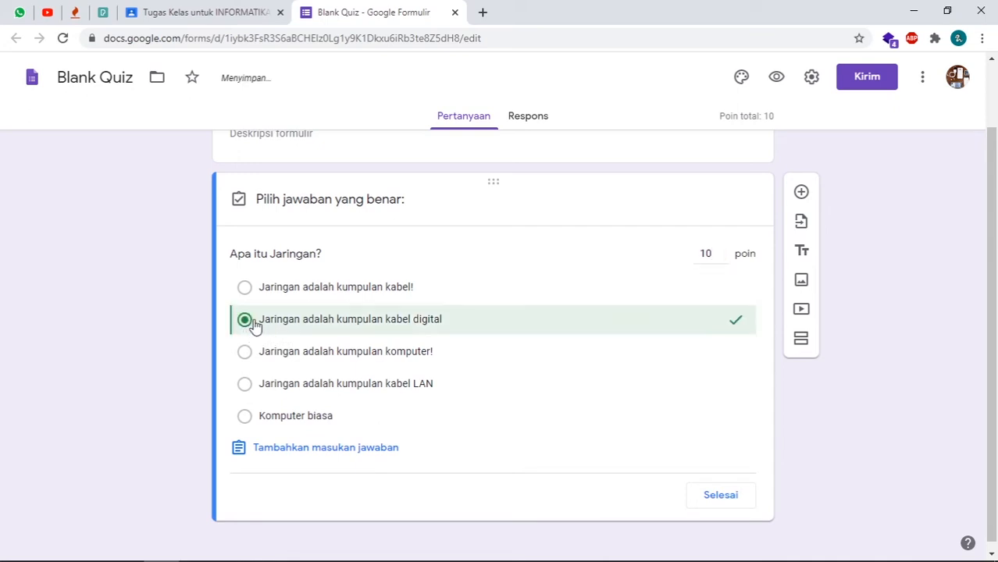
click(245, 384)
click(246, 327)
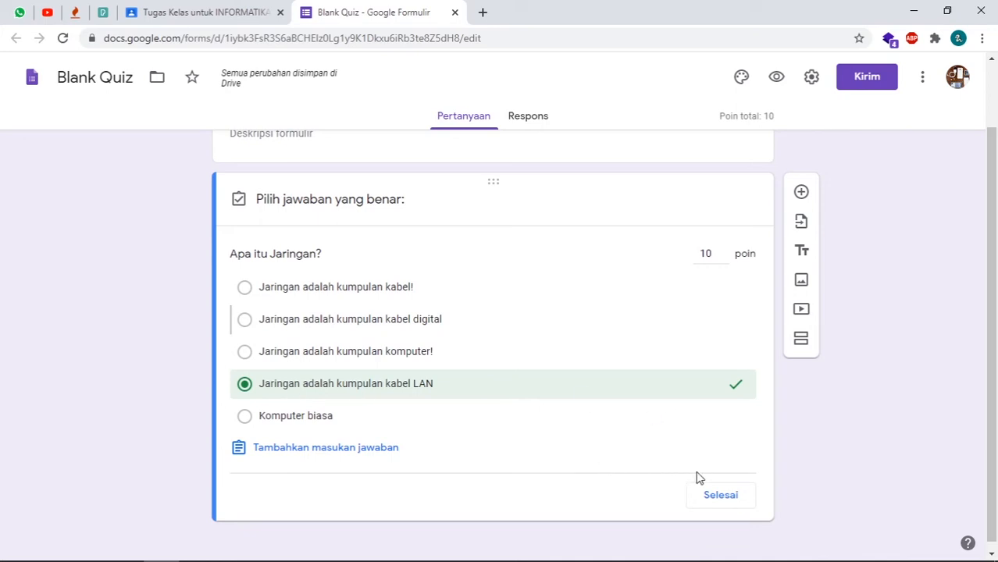
click(720, 499)
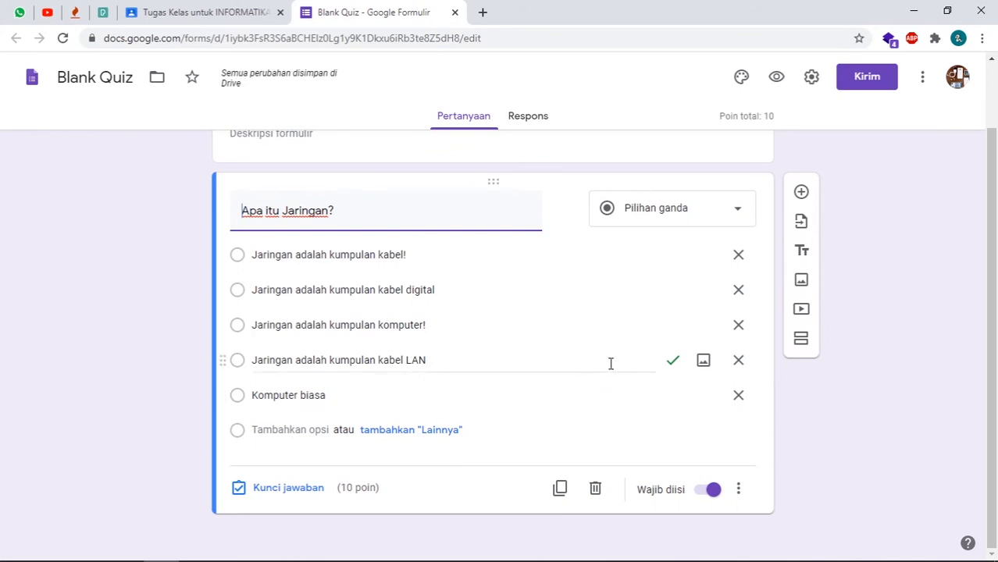
Change the form's title to "TUGAS JARINGAN KOMPUTER"
scroll(616, 363, up, 1)
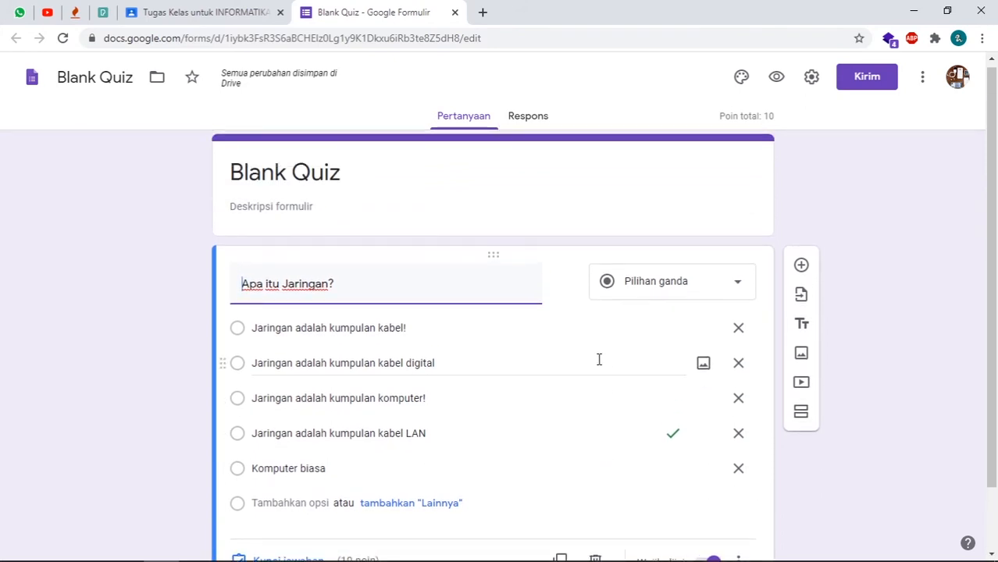
click(388, 167)
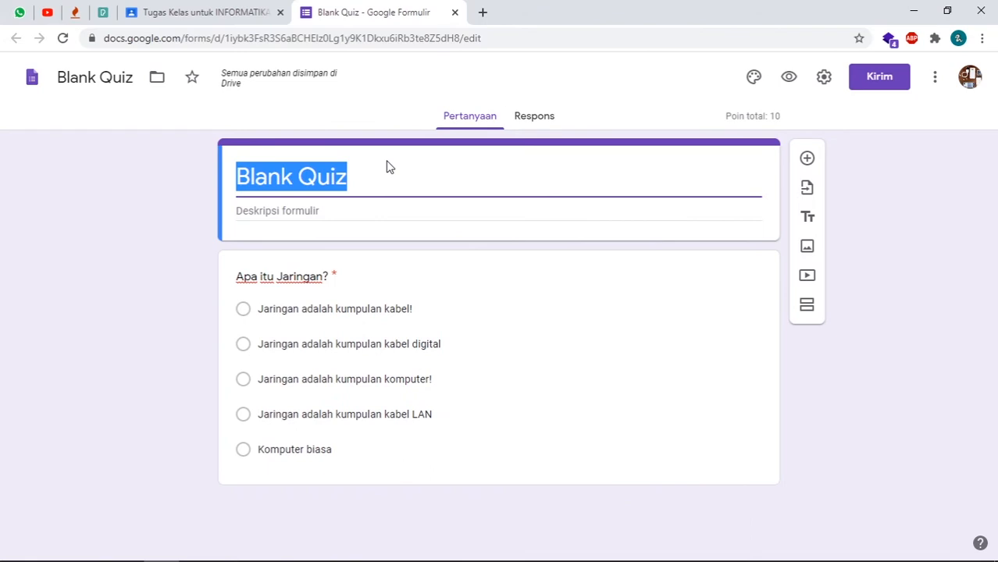
text(TUGAS )
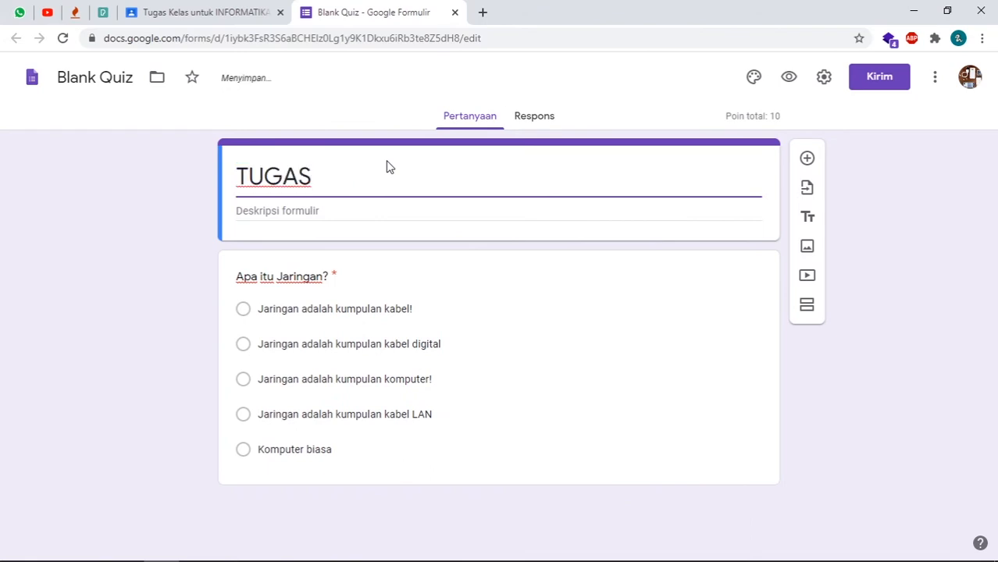
text(JA)
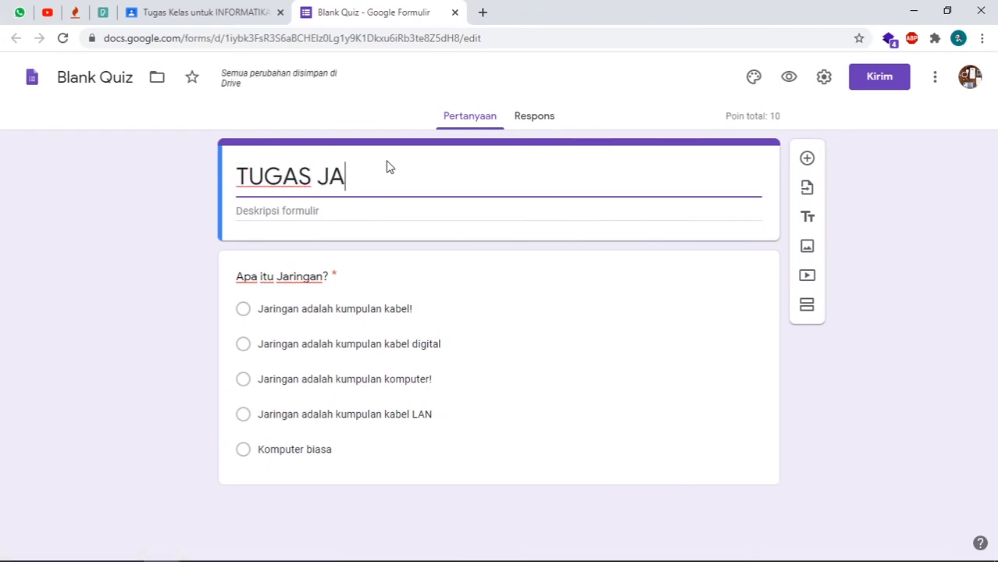
text(RINGAN KOMPUTER)
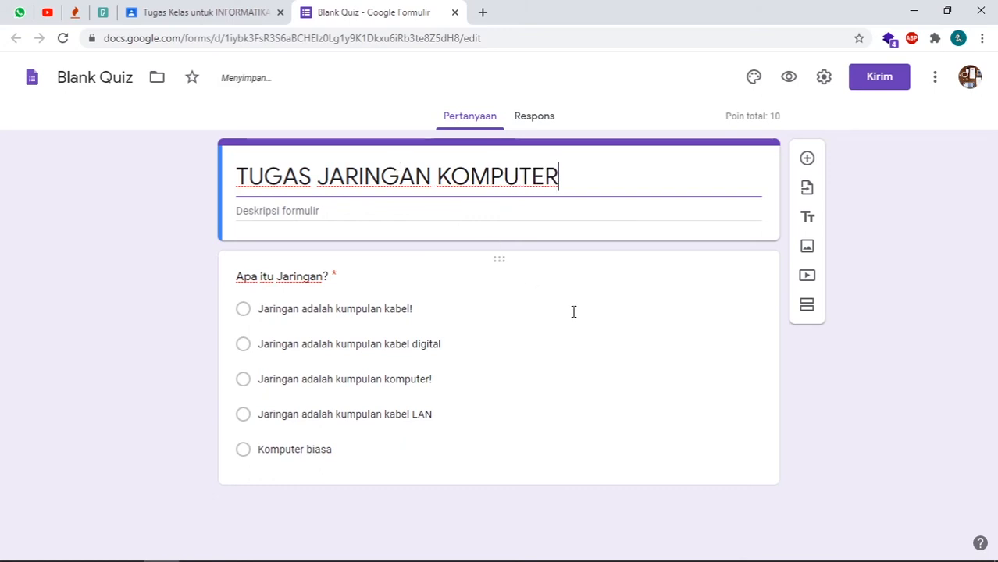
click(793, 372)
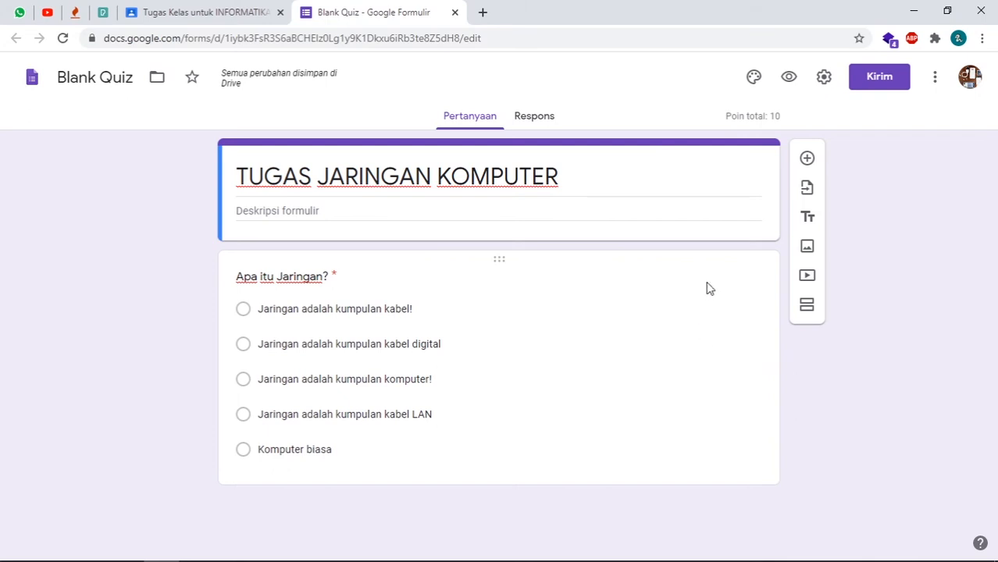
Add a new multiple-choice question "Apa itu internet!" with "jawaban 1" as its first option
click(807, 159)
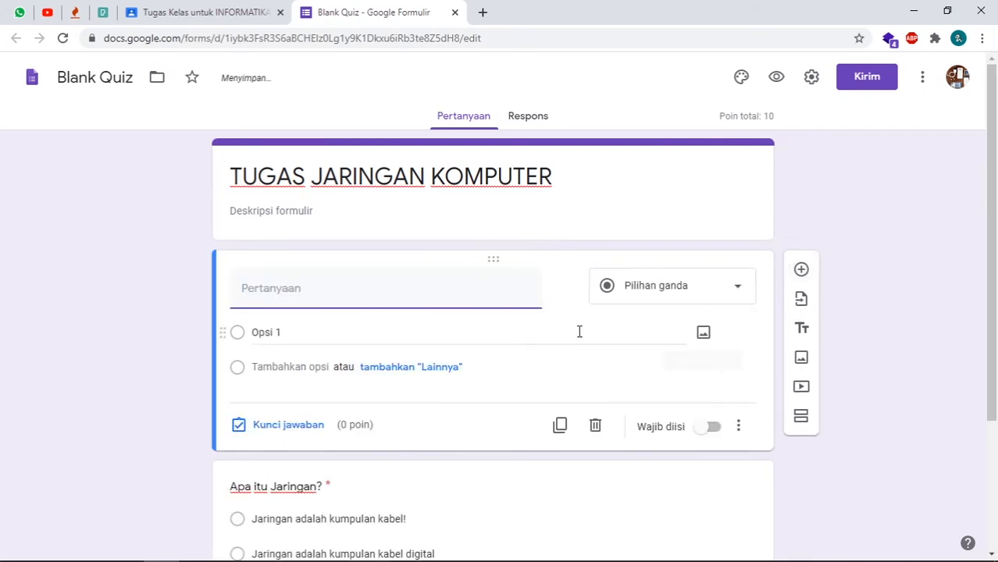
scroll(513, 328, up, 2)
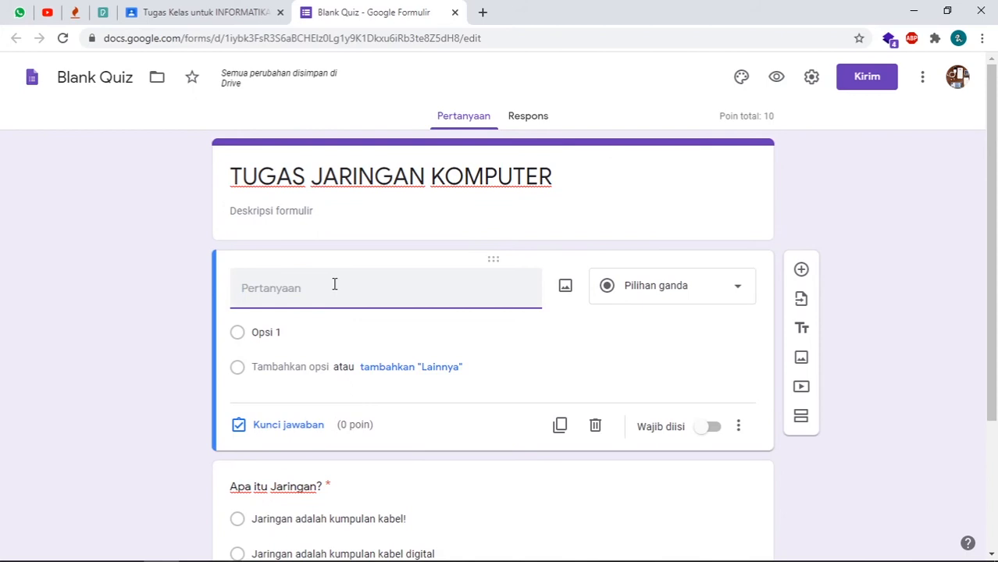
text(APa)
key(BackSpace)
key(BackSpace)
text(pa itu intern)
click(306, 330)
text(jawaban)
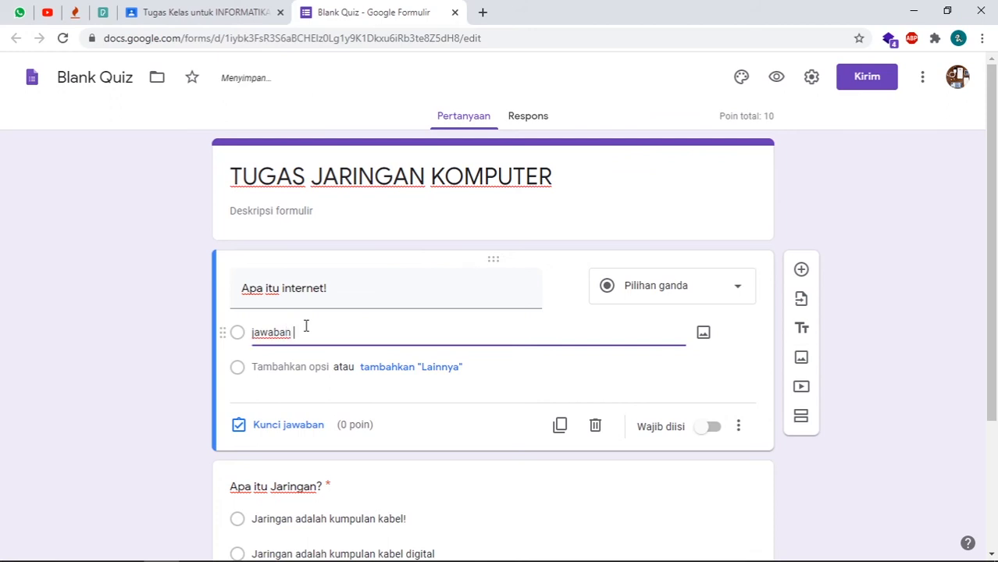
Add the options "jawaban 2", "jawaban 3" and "jawaban 4" to the internet question
key(ctrl+a)
key(ctrl+c)
click(274, 367)
key(Return)
key(ctrl+v)
key(BackSpace)
text(3)
click(315, 367)
text(jawaban 2)
click(321, 436)
key(ctrl+v)
key(BackSpace)
text(4)
click(221, 424)
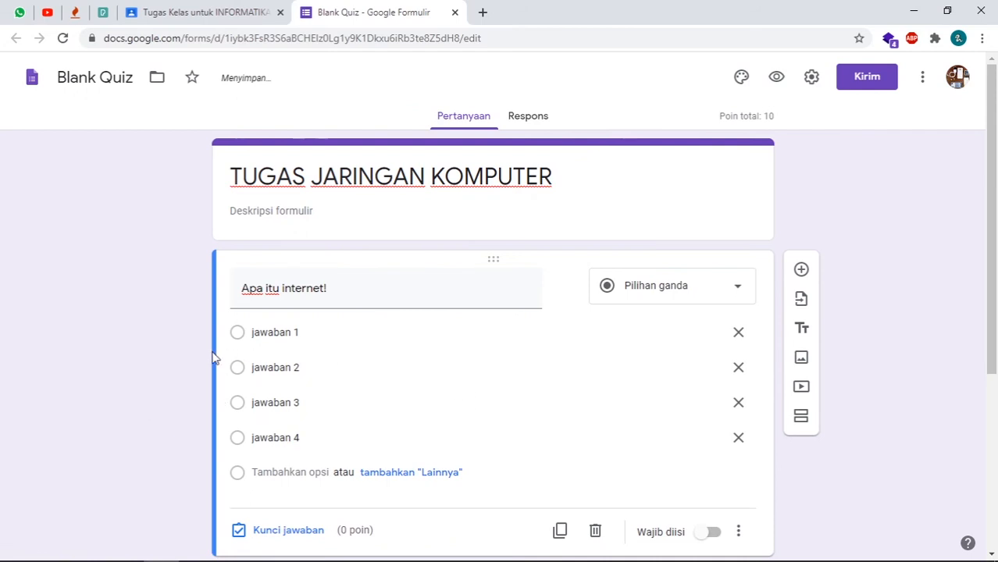
click(244, 367)
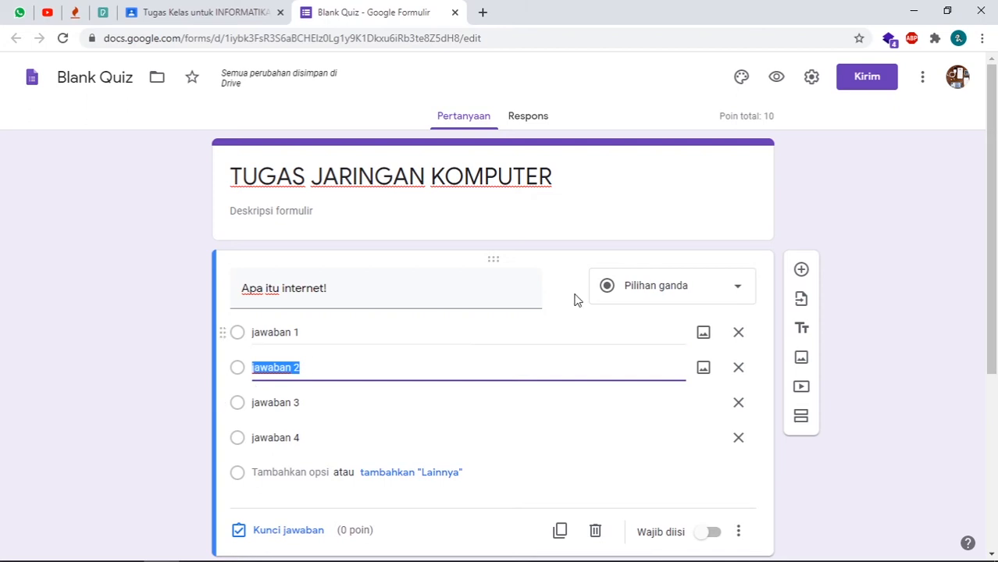
Make the internet question required and set its answer key to "jawaban 2", worth 20 points
scroll(470, 403, down, 2)
click(708, 387)
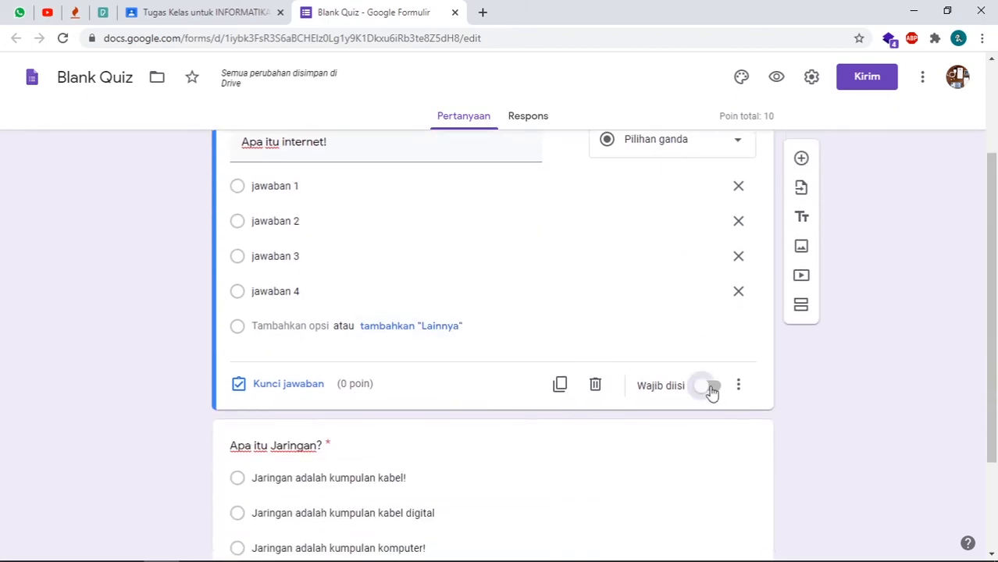
click(307, 386)
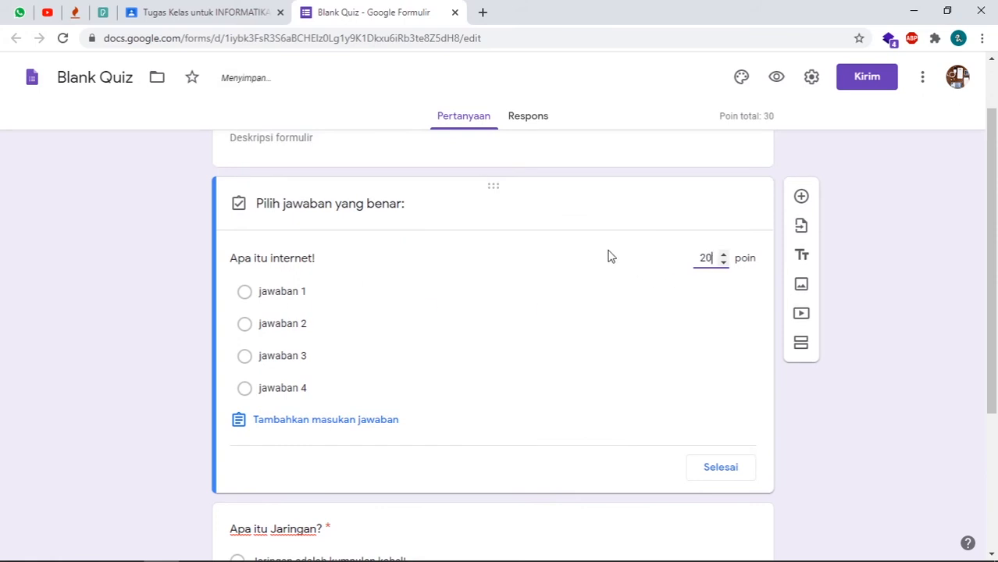
click(244, 323)
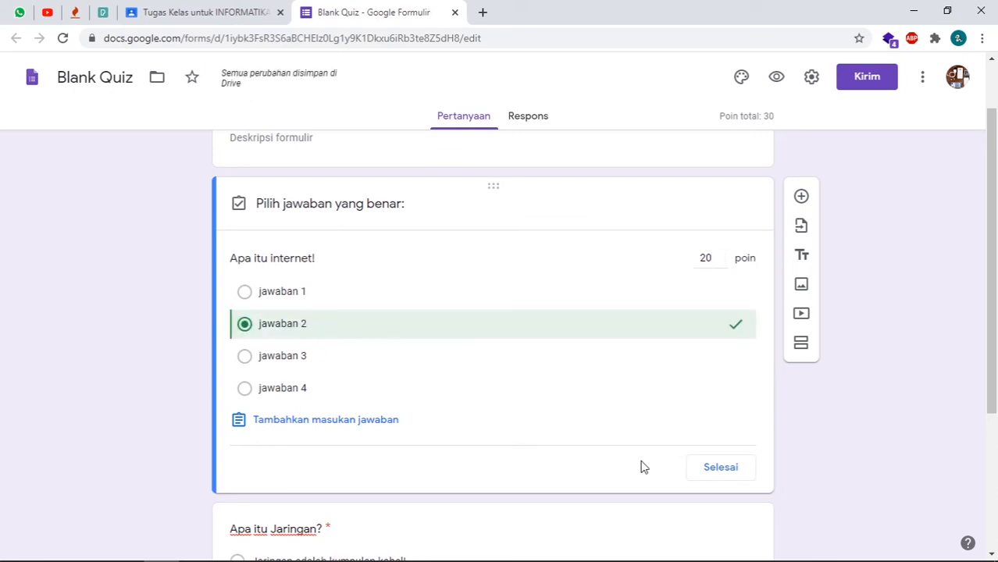
Finish the internet question's answer key and review the form's two multiple-choice questions
click(717, 472)
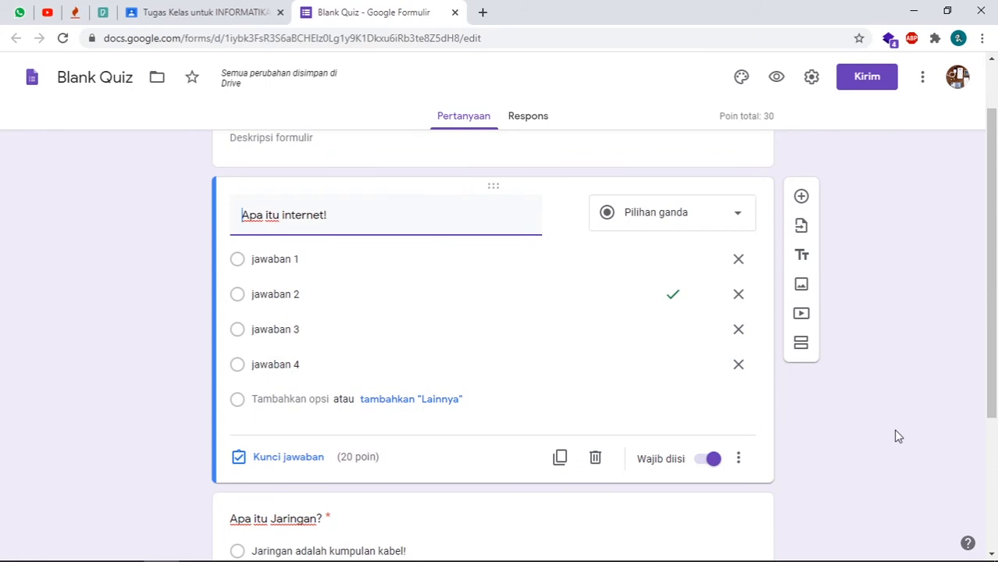
scroll(726, 404, up, 1)
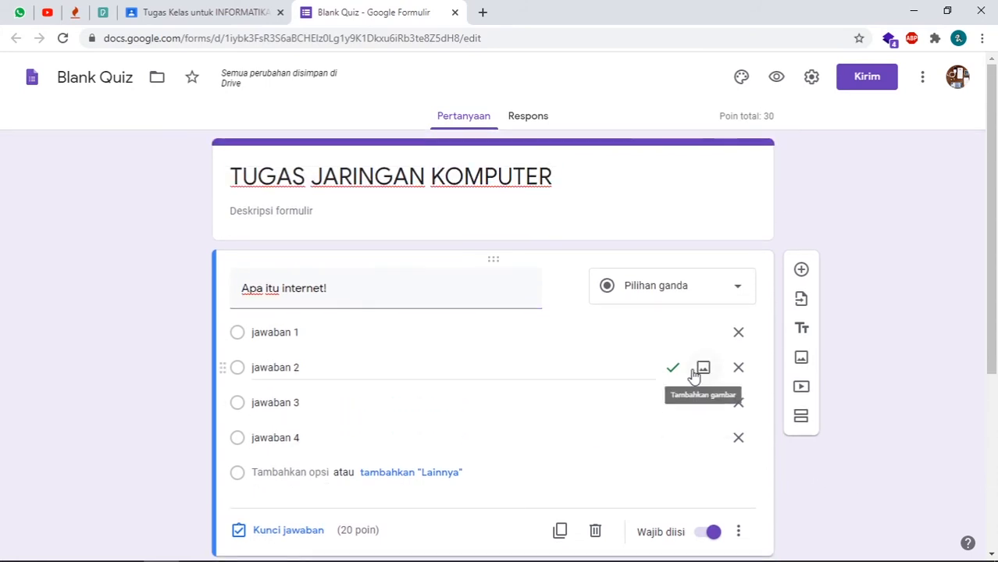
scroll(694, 378, down, 4)
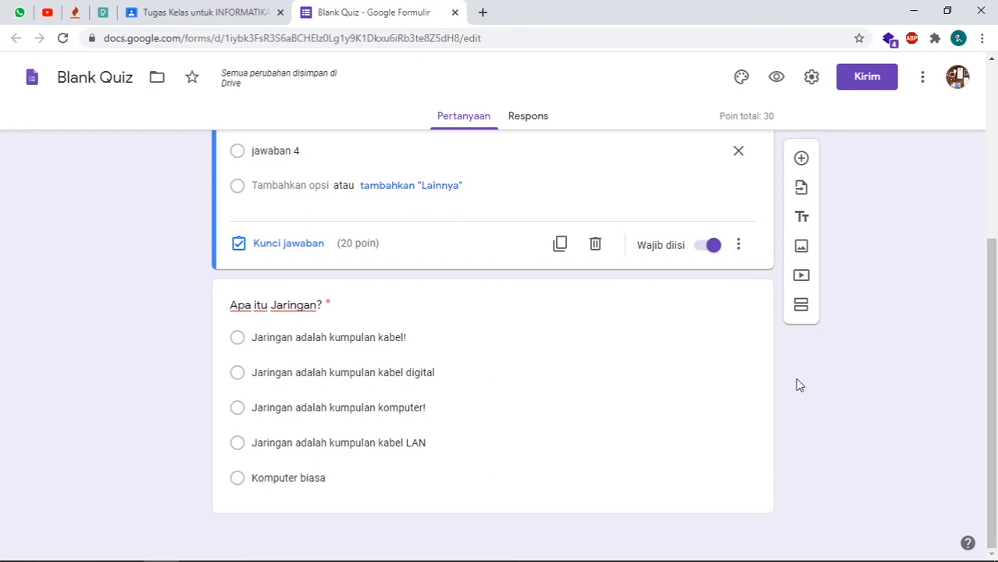
scroll(702, 367, up, 4)
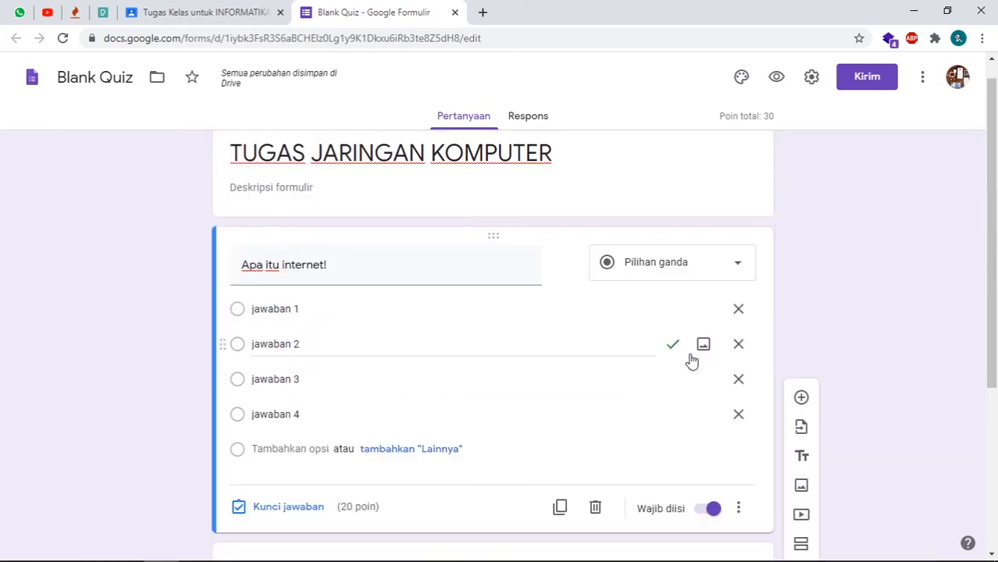
scroll(524, 338, down, 3)
scroll(566, 296, up, 3)
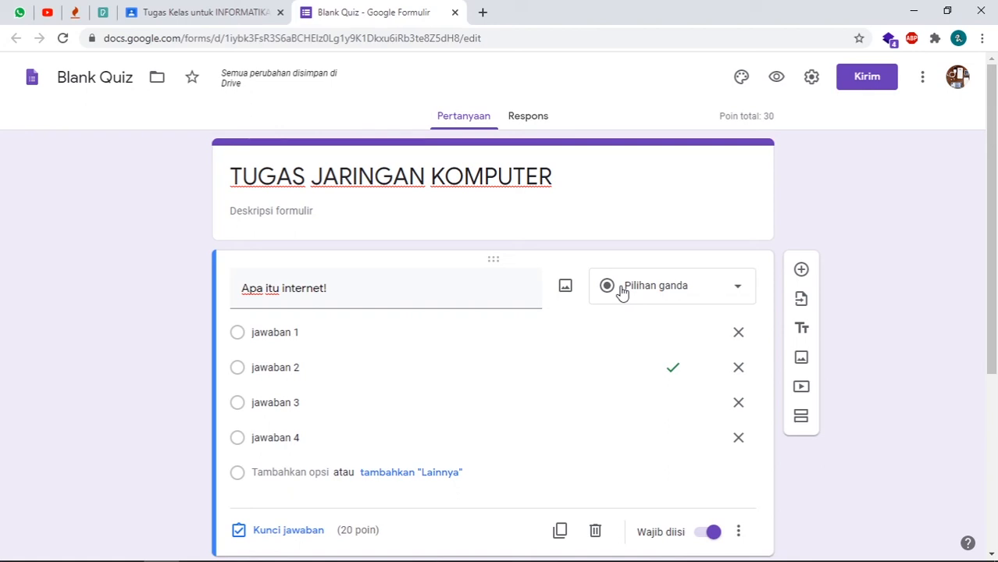
scroll(633, 320, down, 4)
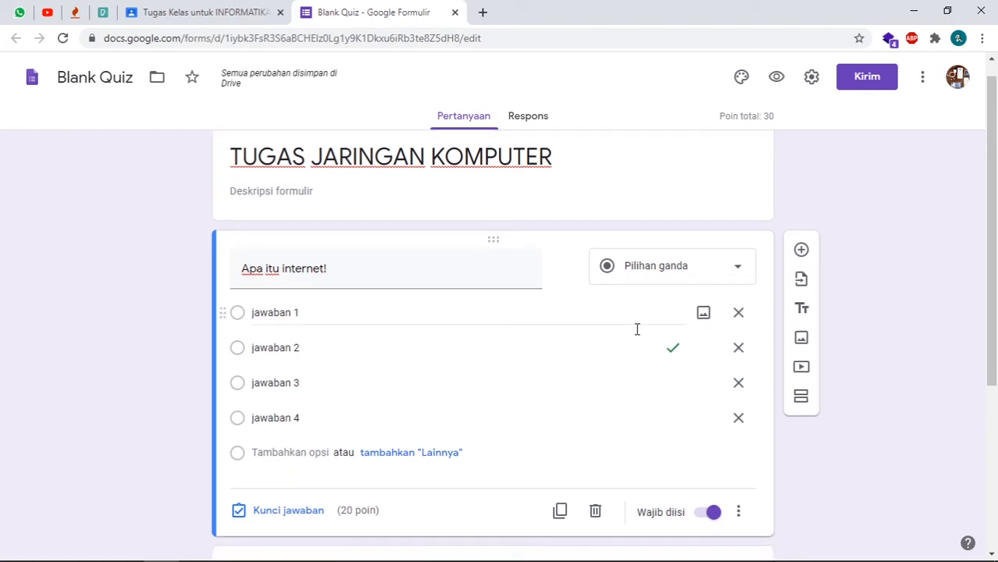
scroll(615, 345, up, 3)
scroll(549, 342, down, 3)
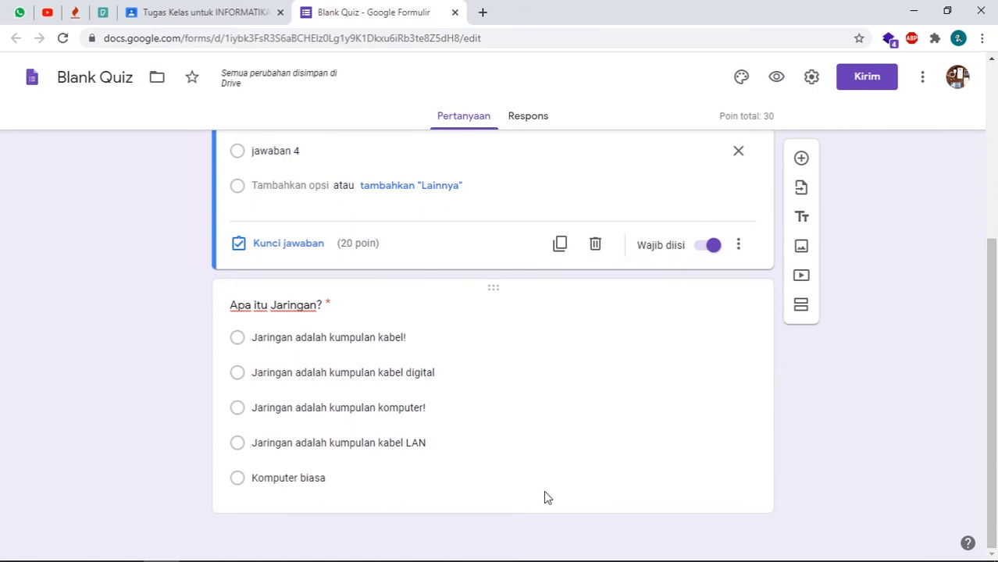
Add a new section after the "Apa itu Jaringan?" question and title it "SOAL ESAY"
click(625, 502)
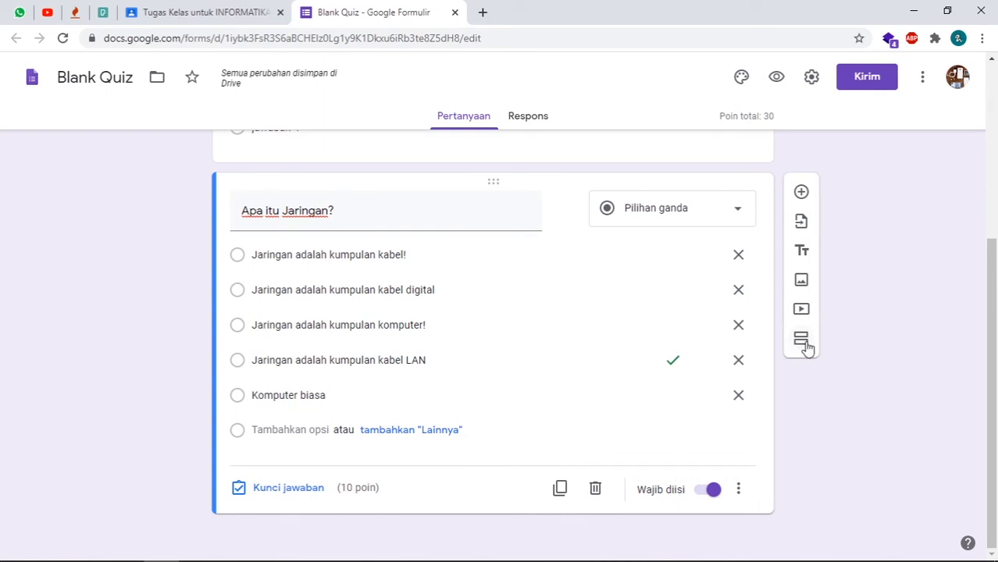
click(800, 343)
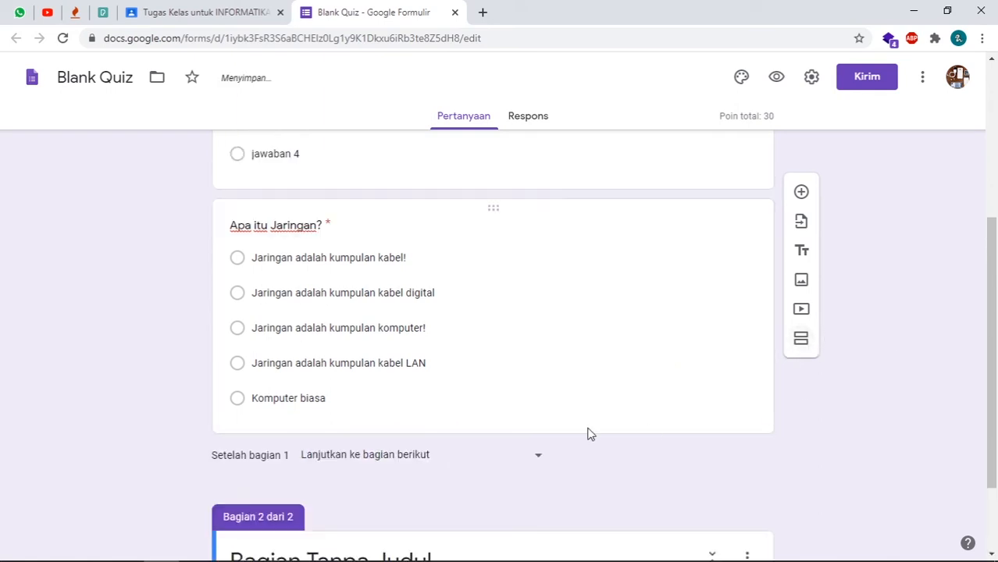
click(369, 445)
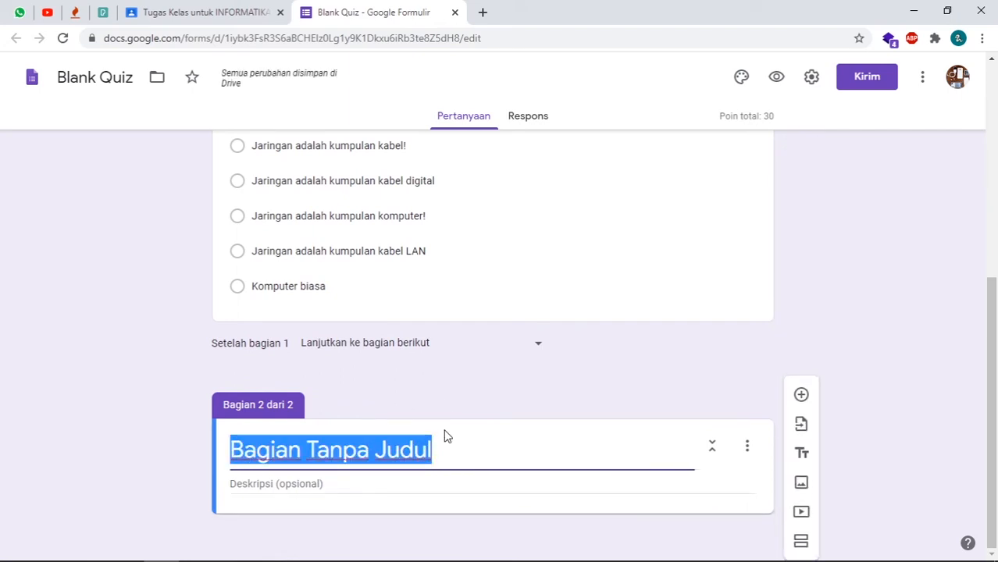
text(SOAL ESAY)
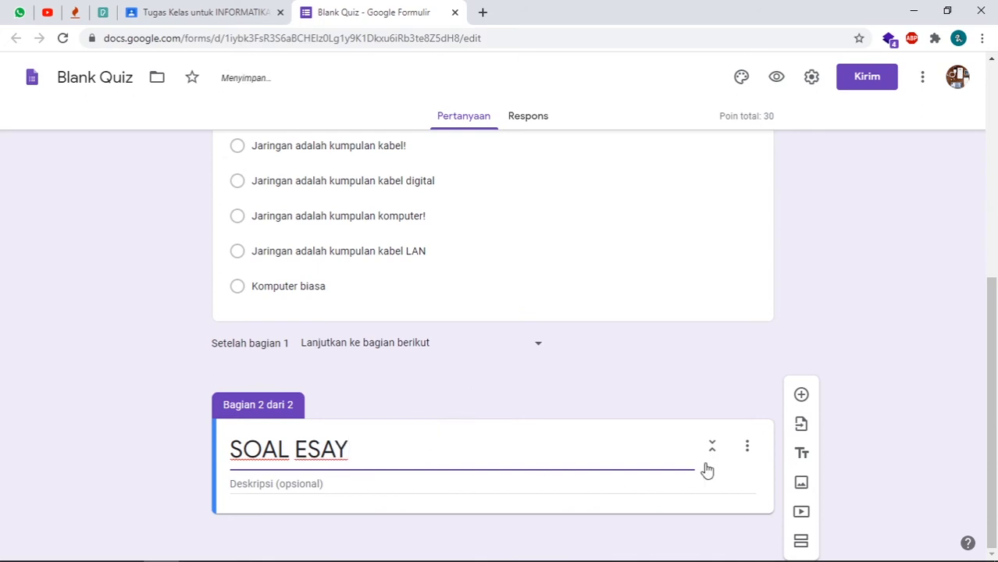
Add a Paragraf question "Siapa pembuat kode Linux Pertama kali?" to the SOAL ESAY section
click(801, 395)
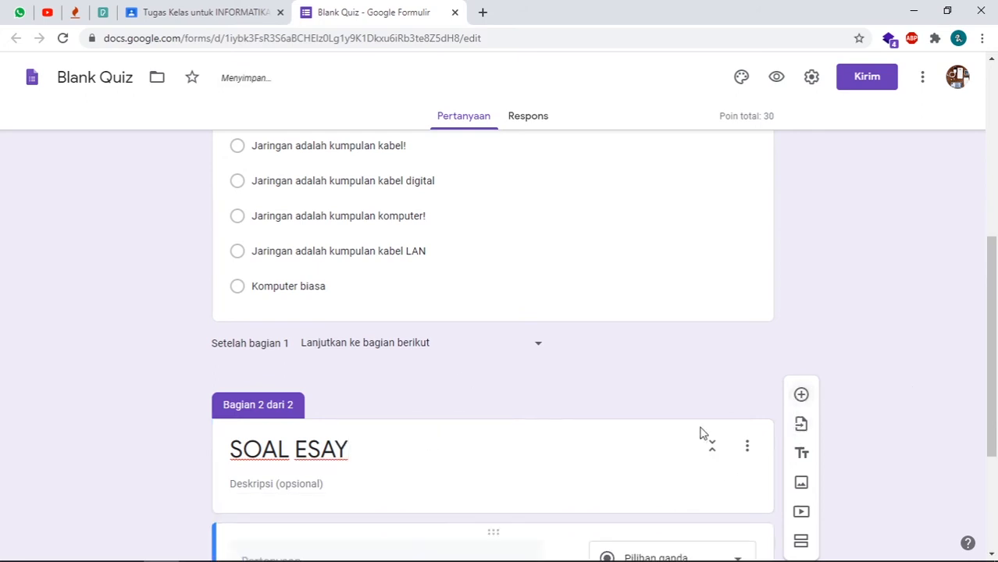
click(655, 358)
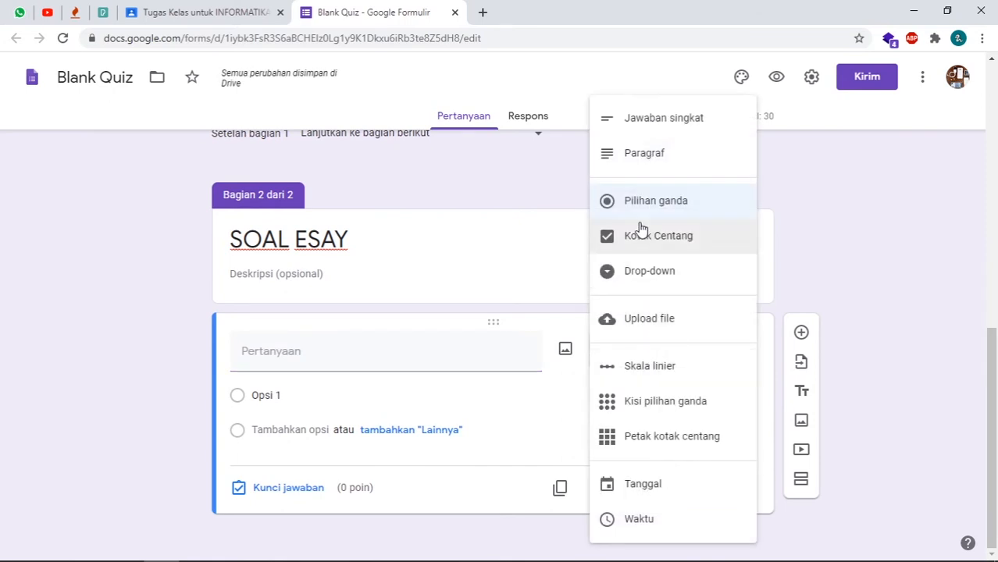
click(653, 155)
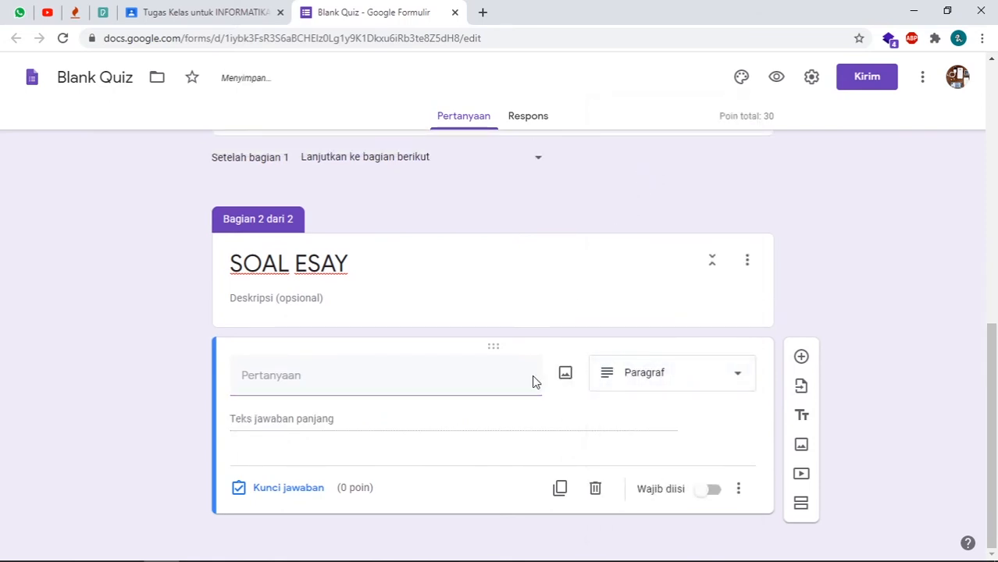
click(361, 375)
text(Siapa penemu Linux Pertama kali)
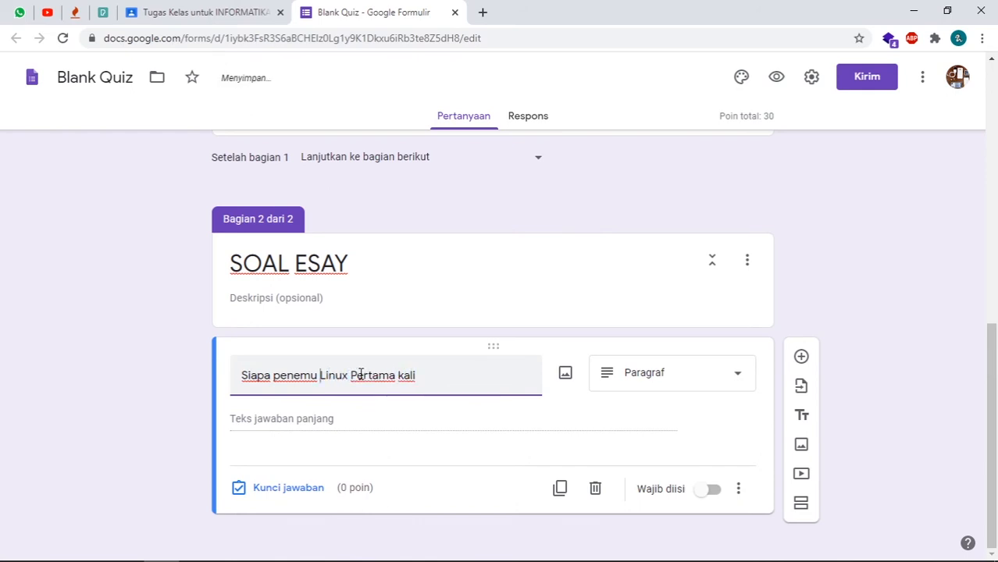
key(ctrl+shift+Left)
text(pembuat kode)
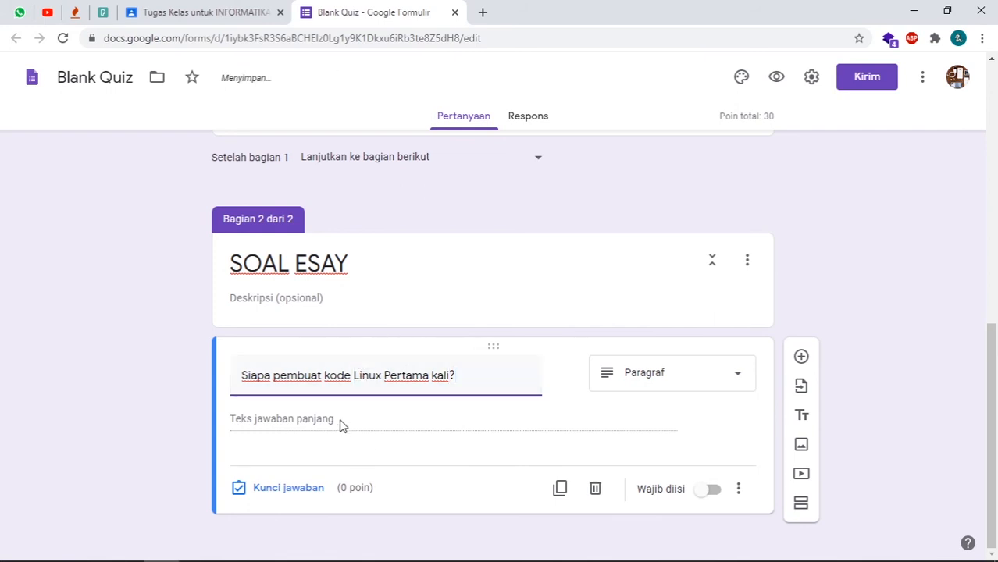
drag(467, 382, 243, 376)
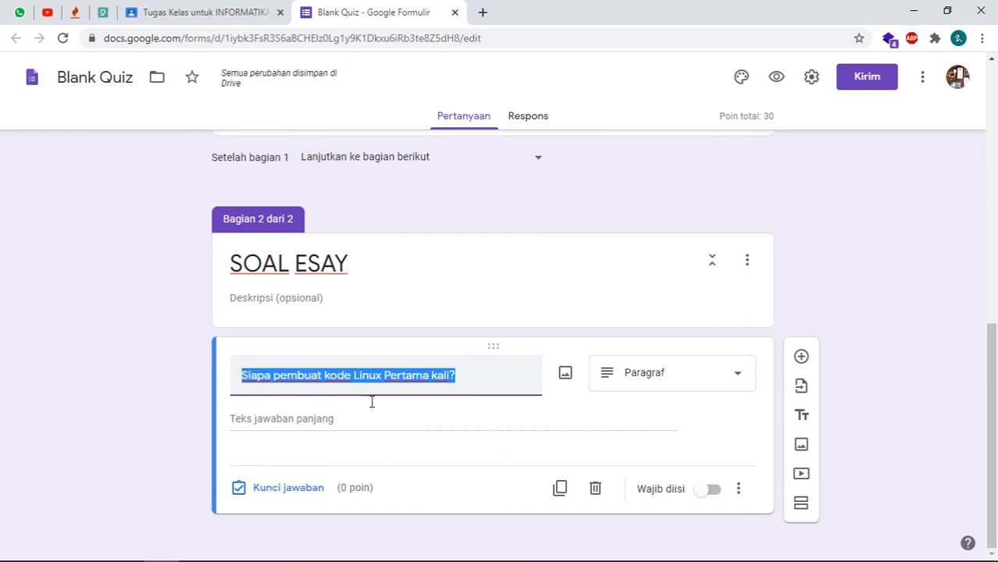
Make the Linux essay question worth 50 points and mark it as required
click(352, 486)
click(303, 491)
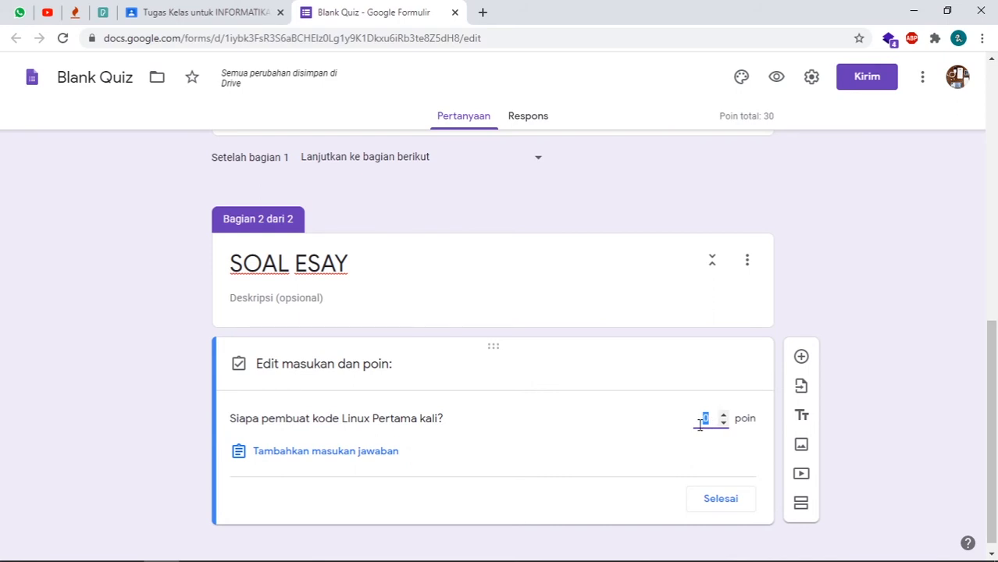
text(50)
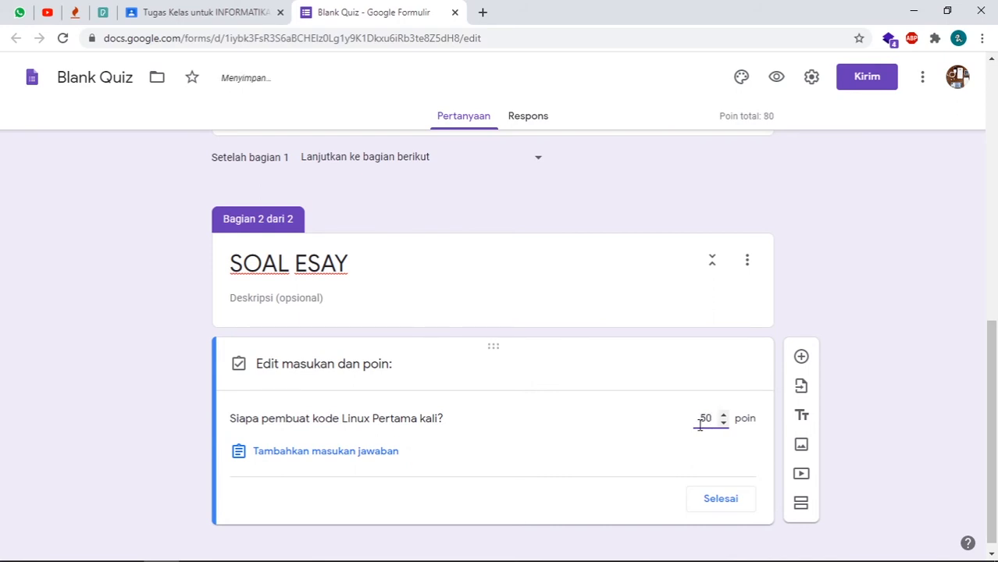
click(731, 506)
click(714, 492)
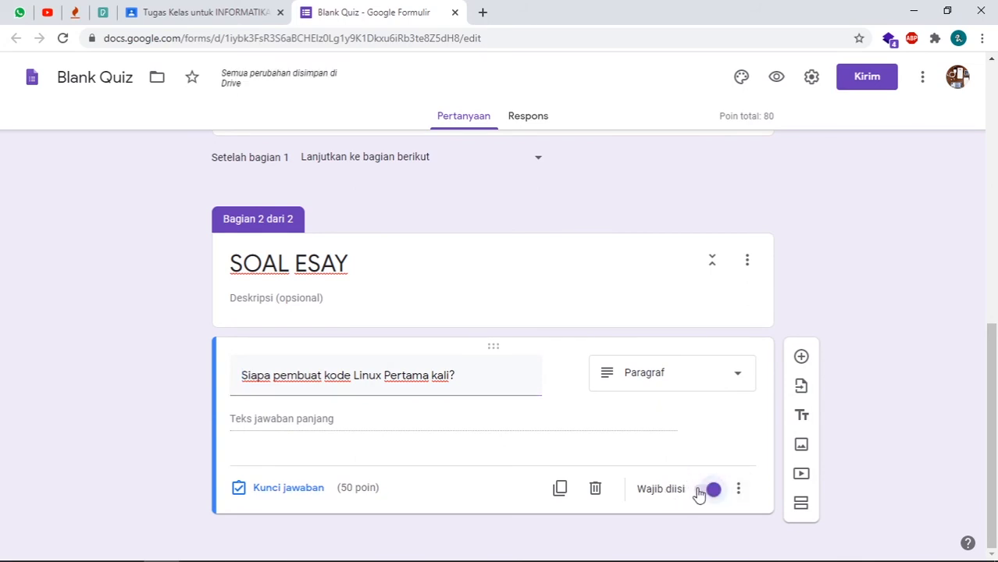
Review the whole form, checking the questions in both sections and the total points
scroll(673, 475, up, 10)
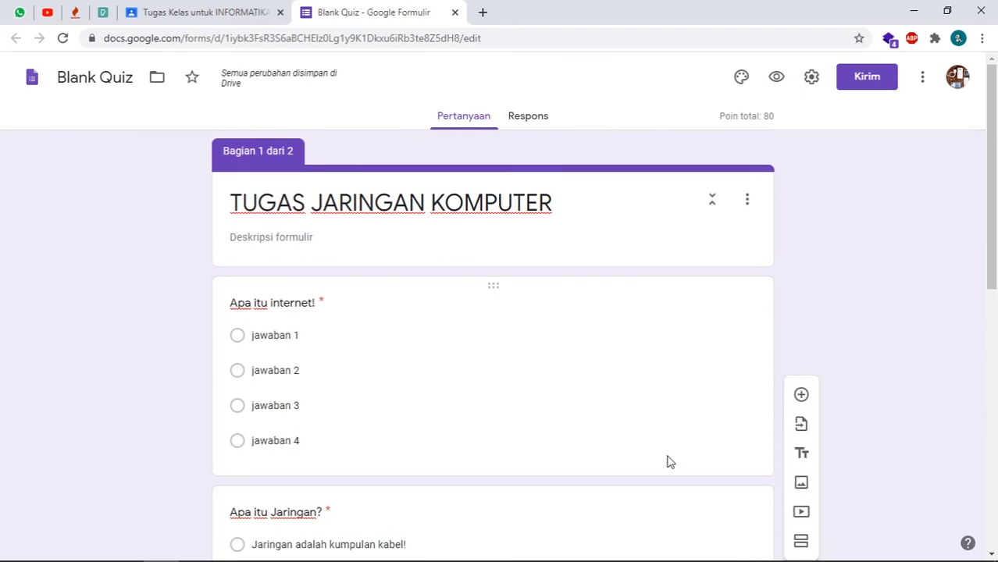
scroll(609, 387, down, 5)
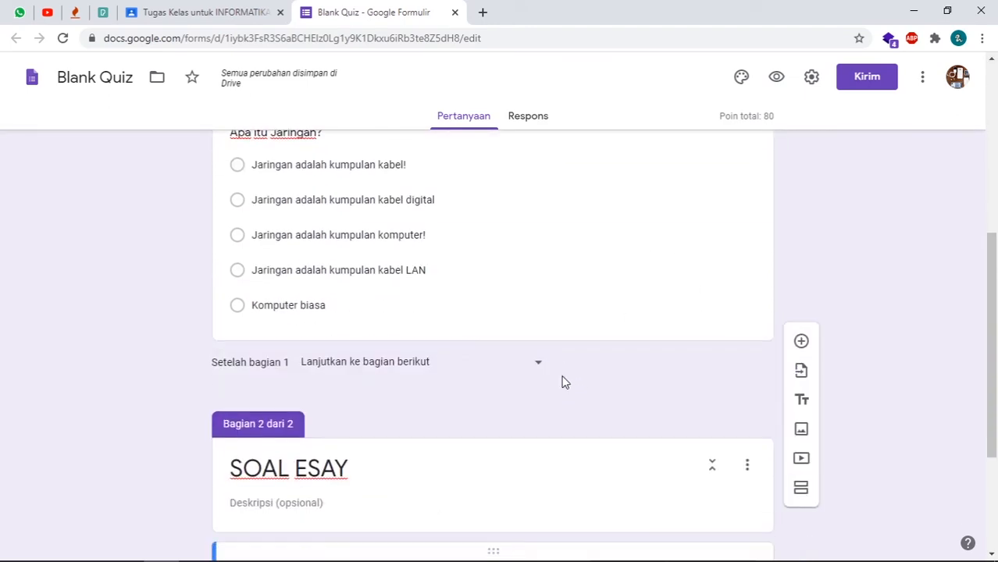
scroll(575, 401, up, 5)
scroll(558, 395, down, 6)
scroll(586, 391, down, 2)
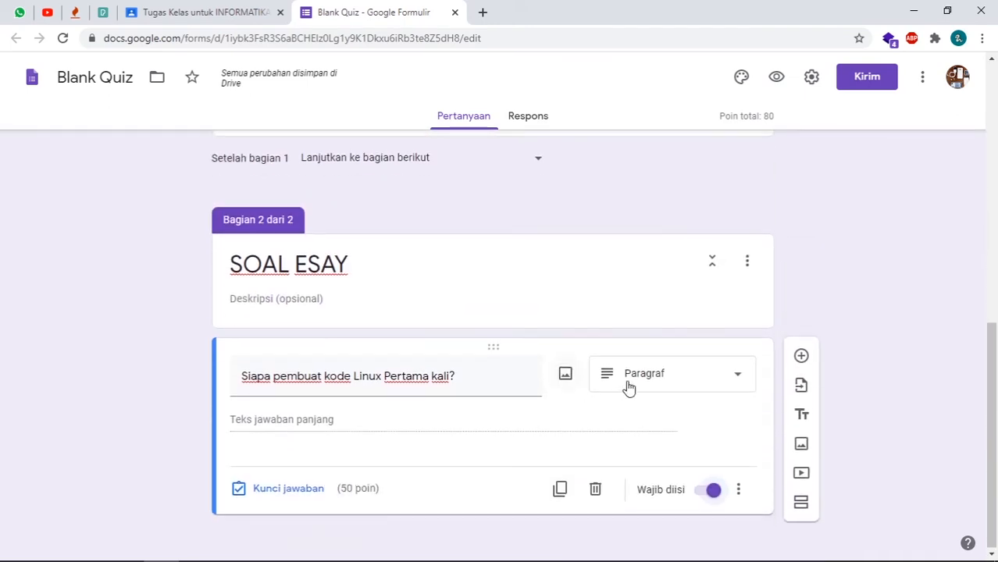
scroll(625, 367, up, 6)
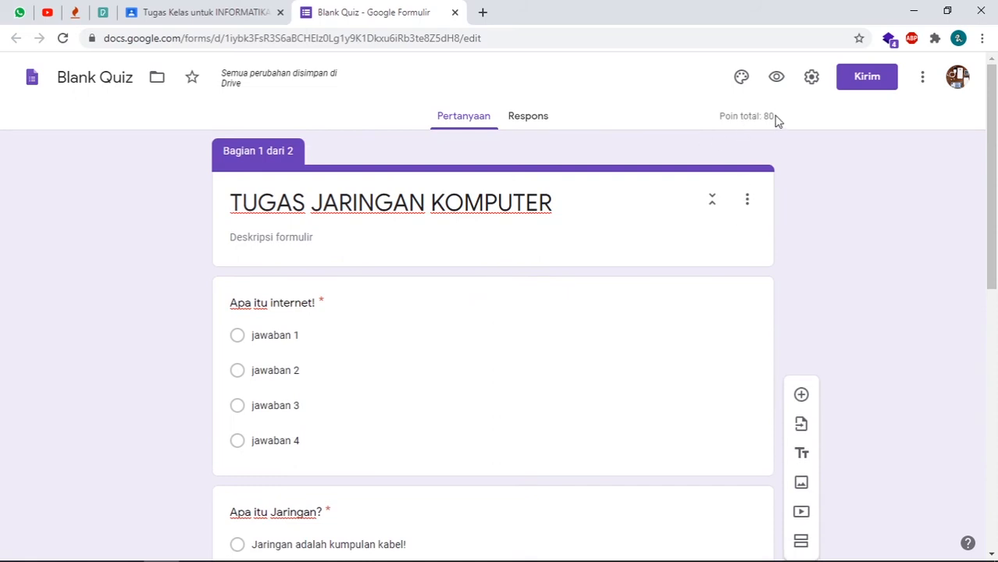
scroll(717, 263, down, 6)
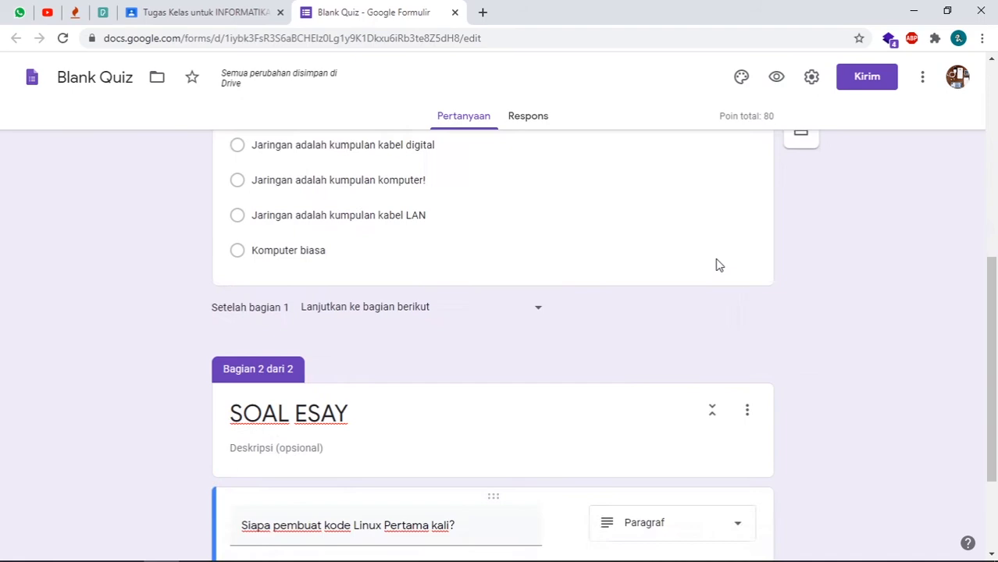
scroll(711, 275, up, 6)
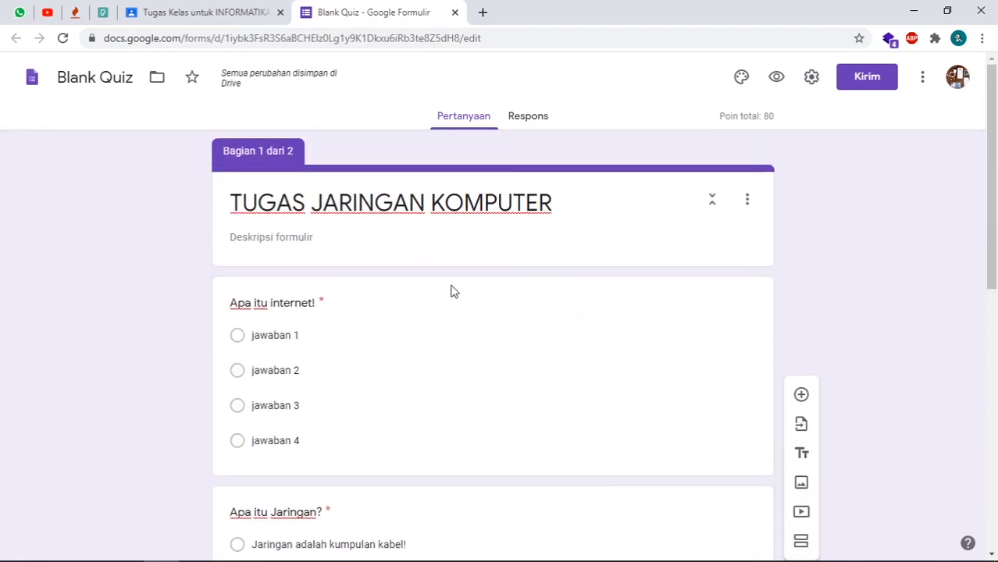
scroll(426, 344, down, 8)
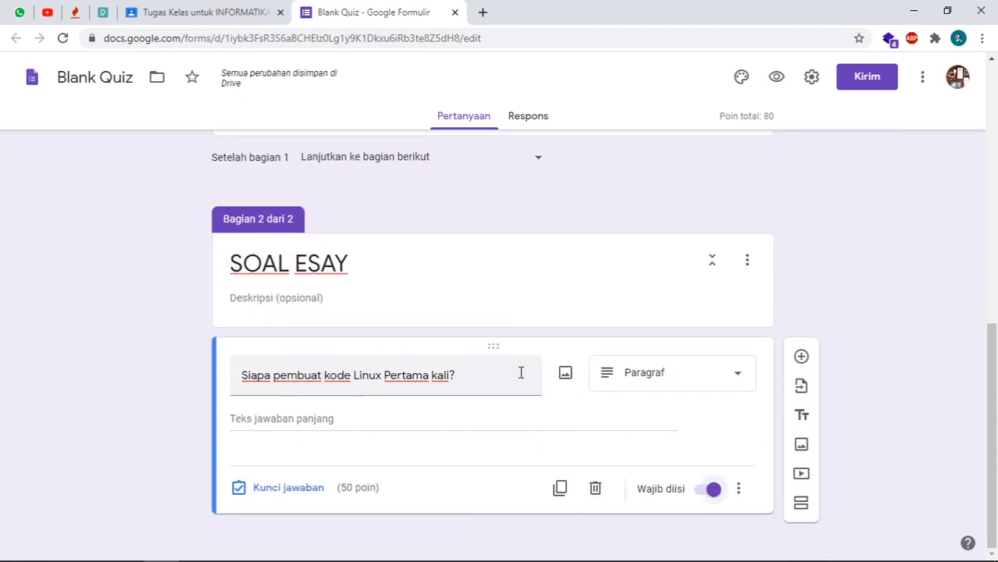
scroll(519, 375, up, 8)
scroll(449, 489, down, 8)
scroll(424, 347, up, 8)
scroll(580, 300, up, 1)
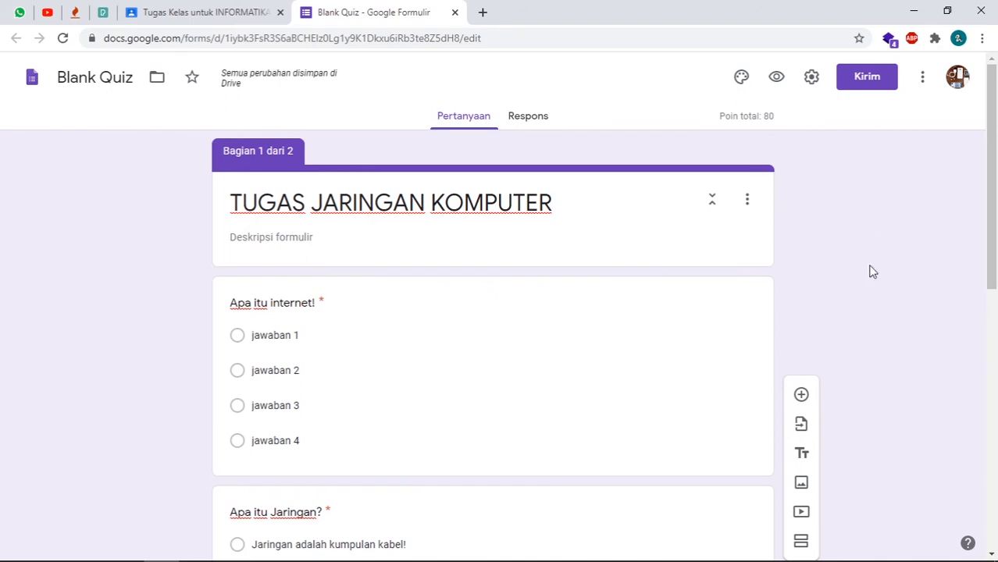
scroll(735, 316, down, 8)
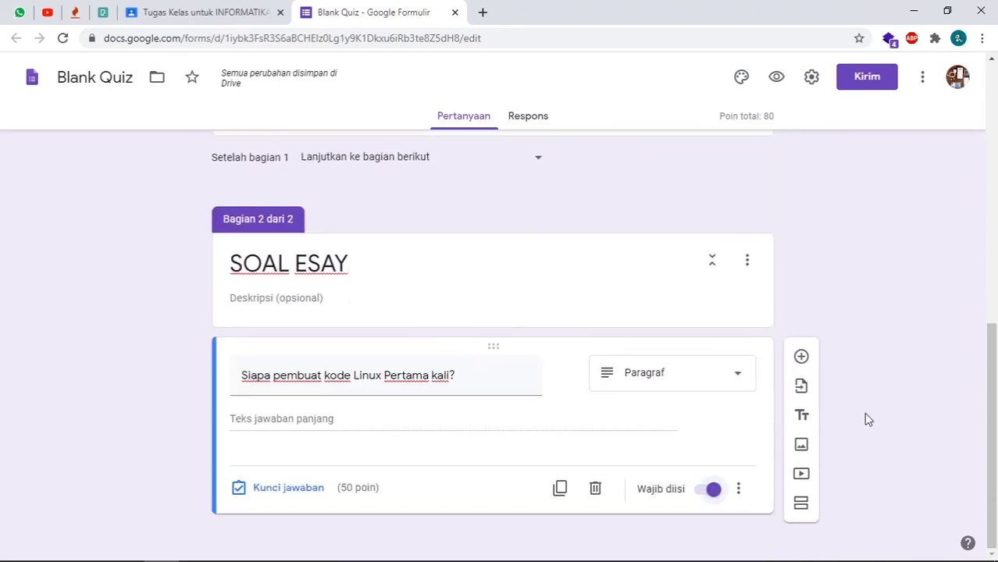
scroll(843, 383, up, 8)
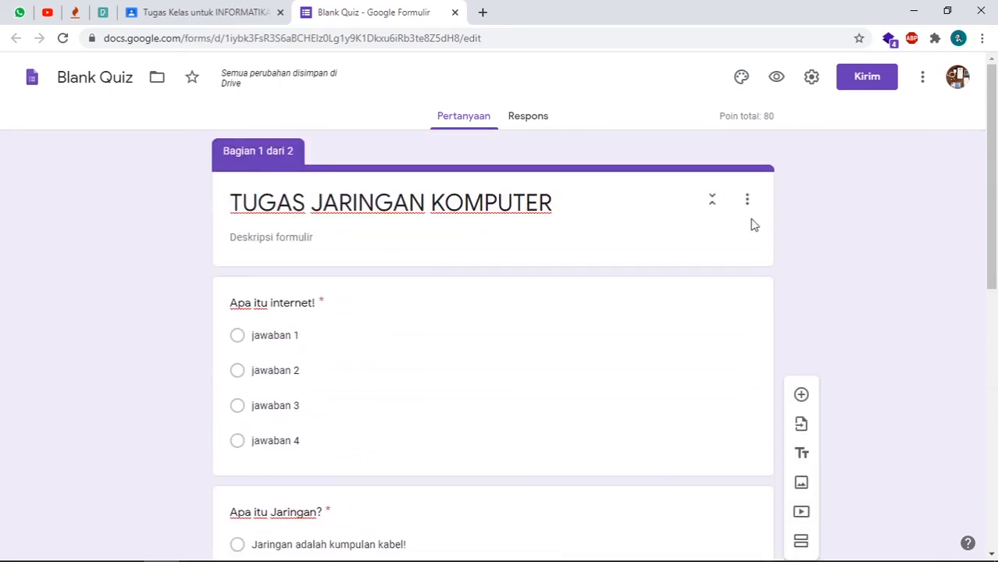
Review the form's extra options and its general and quiz settings, including grade release and what respondents can see
click(923, 82)
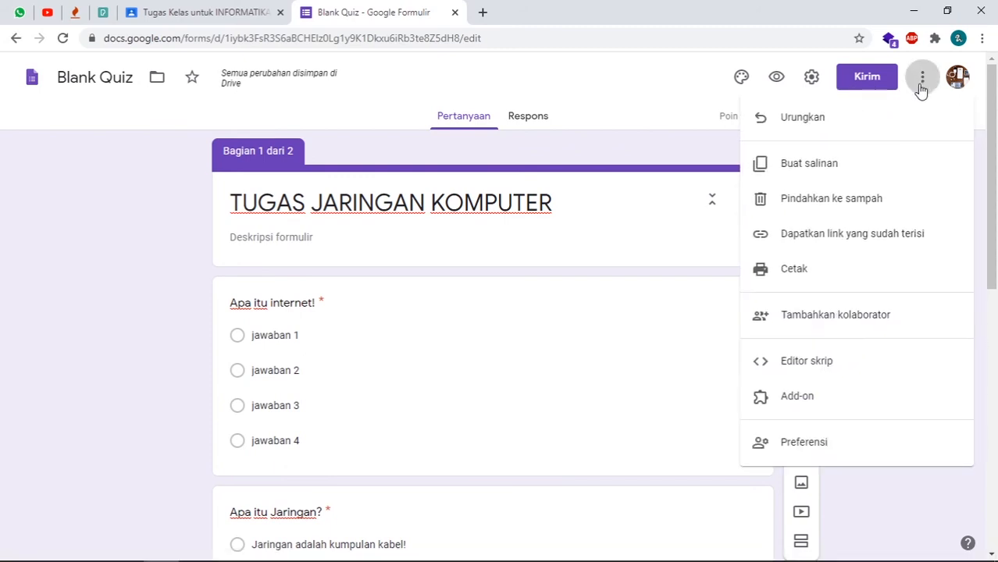
click(922, 88)
click(813, 78)
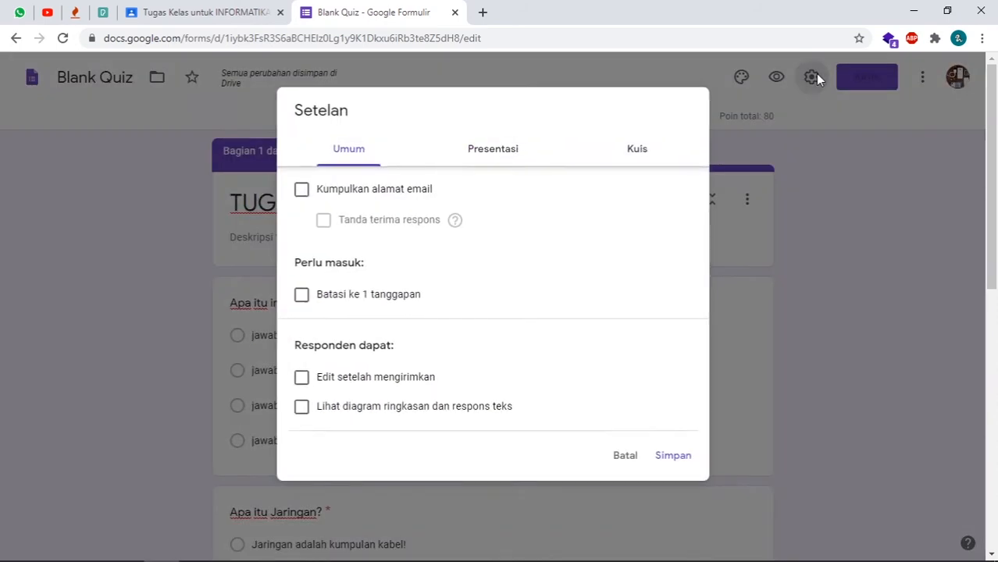
scroll(487, 242, down, 1)
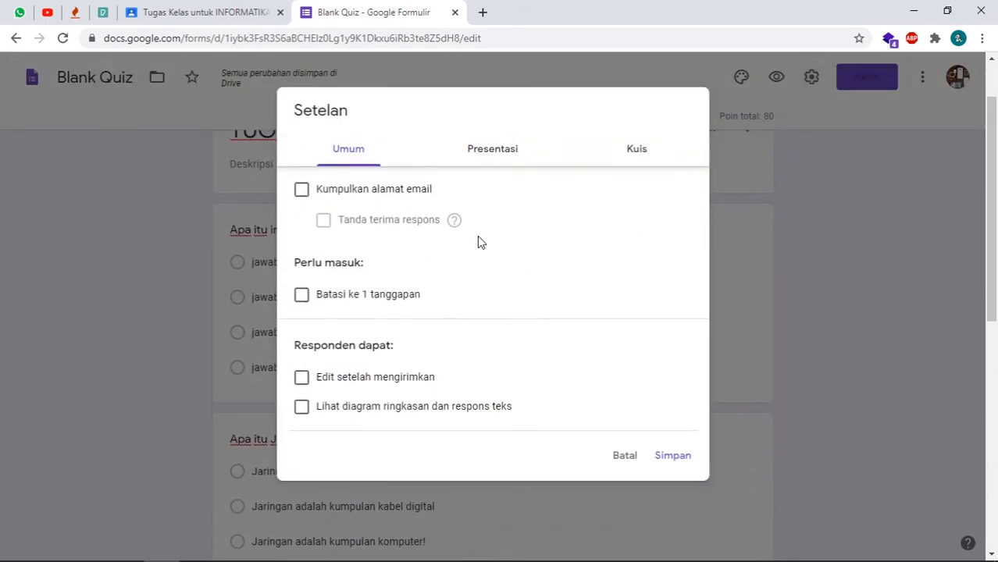
scroll(483, 288, up, 1)
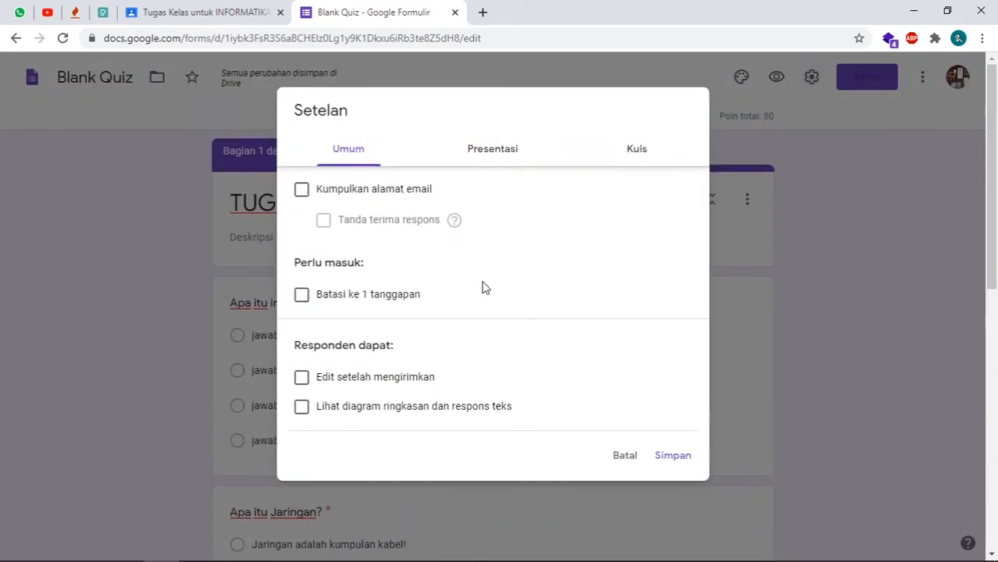
click(635, 160)
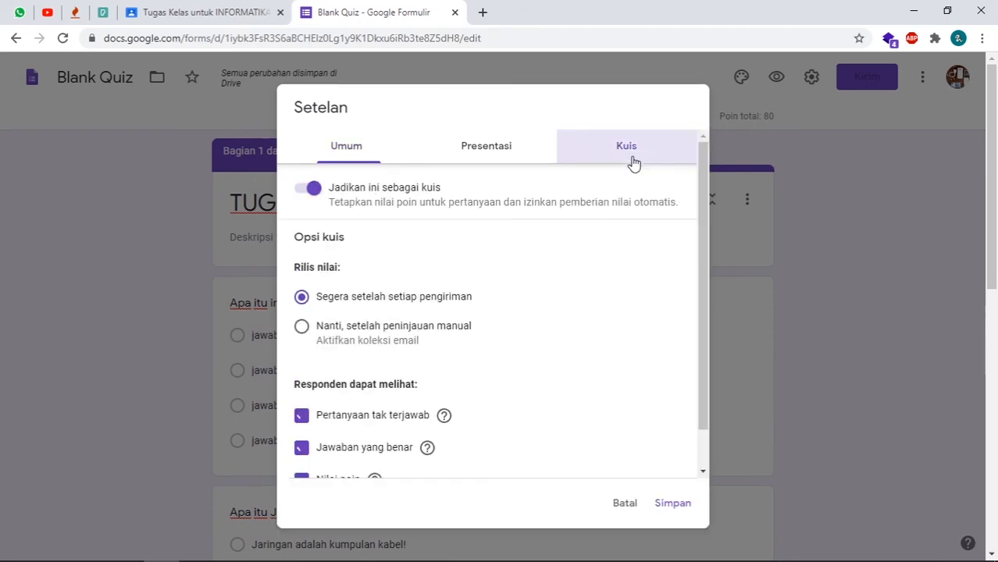
scroll(523, 303, down, 1)
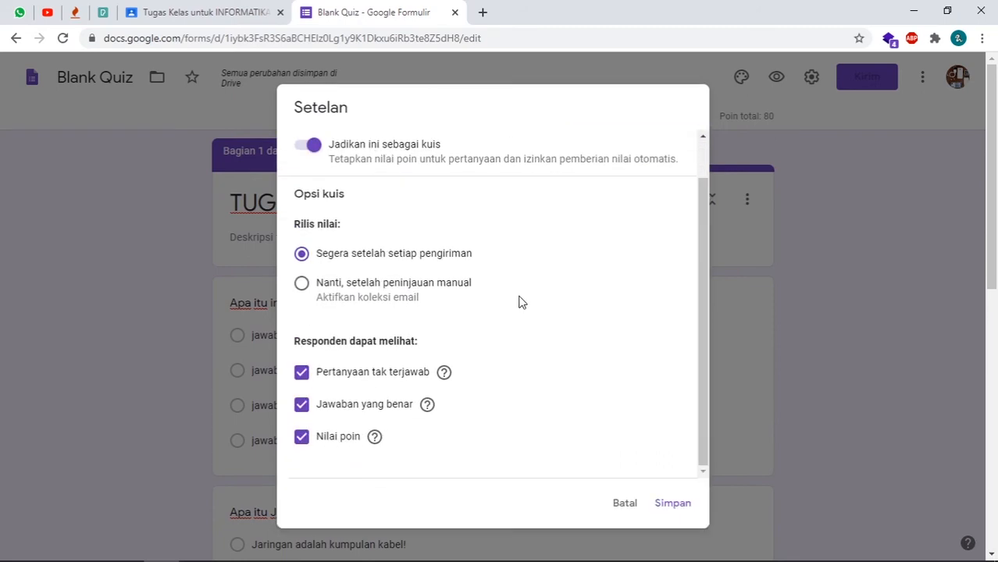
scroll(523, 303, up, 1)
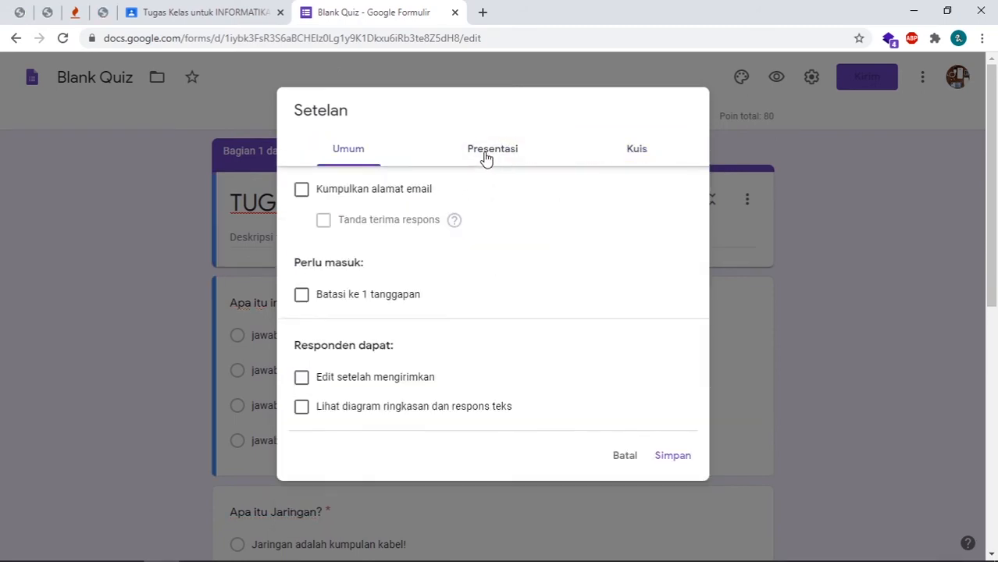
Set the form's confirmation message to "Terima kasih sudah mengerjakan tugas!" in the presentation settings and save them
click(492, 156)
click(624, 151)
click(523, 152)
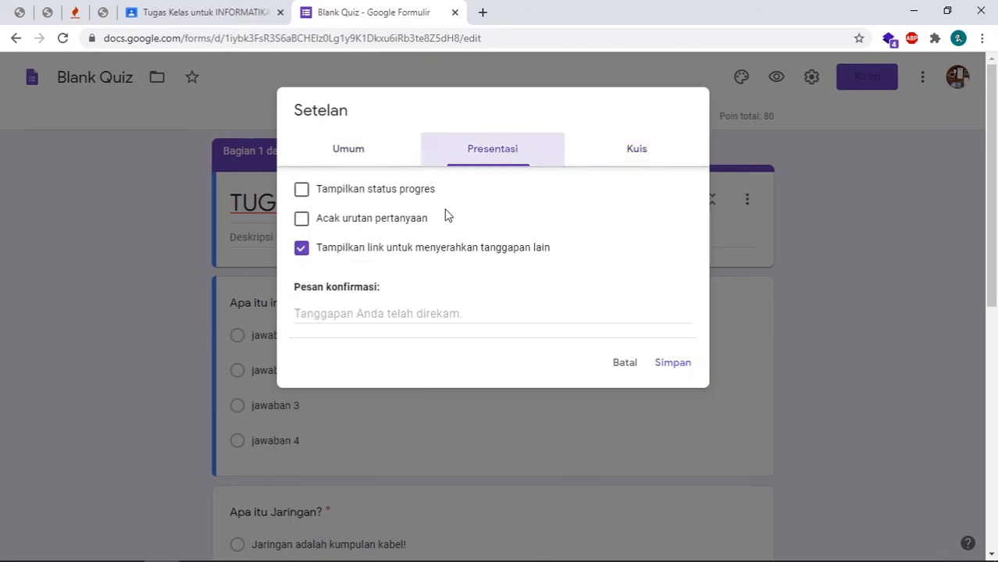
click(423, 314)
text(Terima kasih )
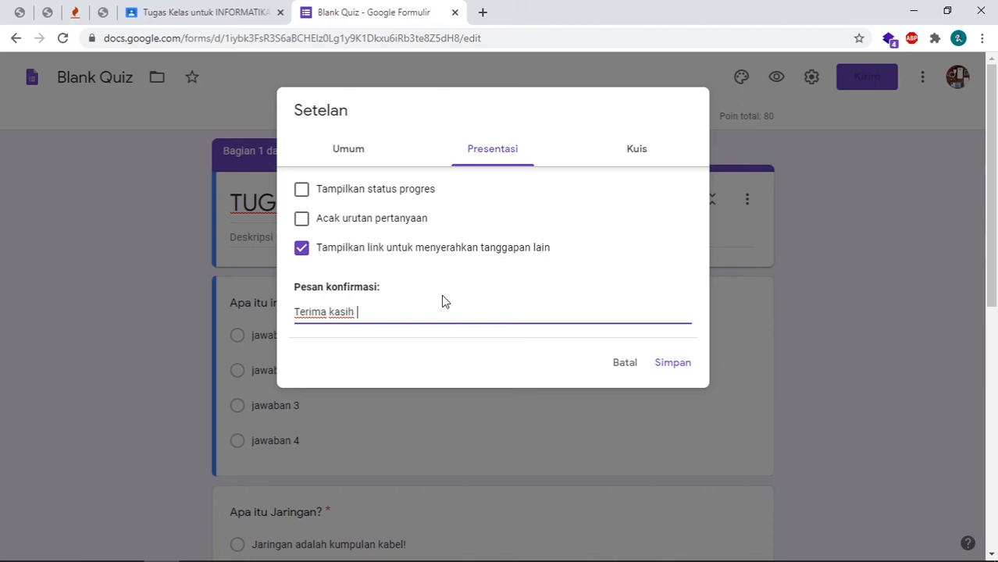
text(sudah mengerjakan tugas!)
click(672, 363)
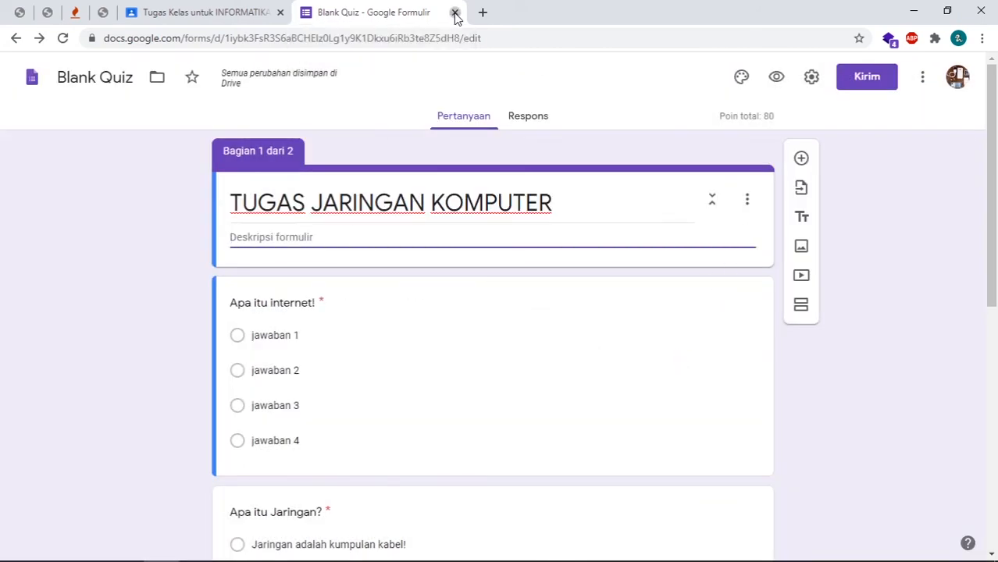
Rename the form file as "TGS Jaringan" and close the form to return to the Classroom assignment
click(97, 81)
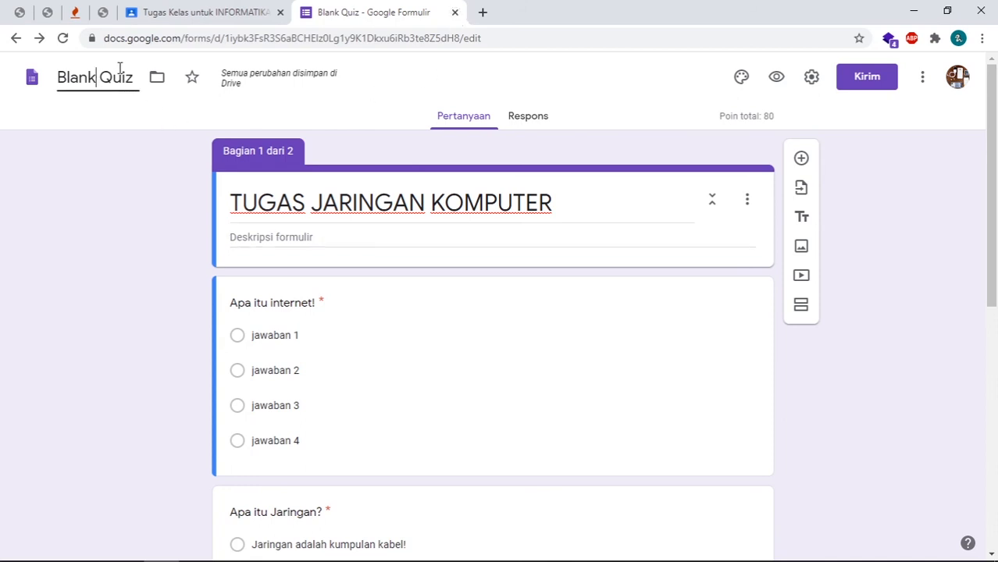
drag(123, 77, 117, 76)
key(ctrl+a)
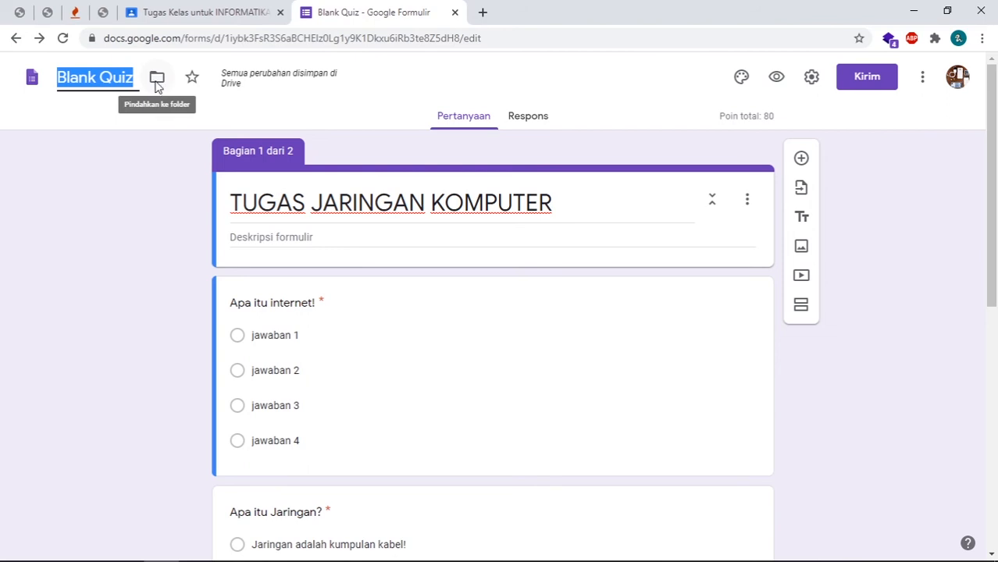
text(TGS Jaringan)
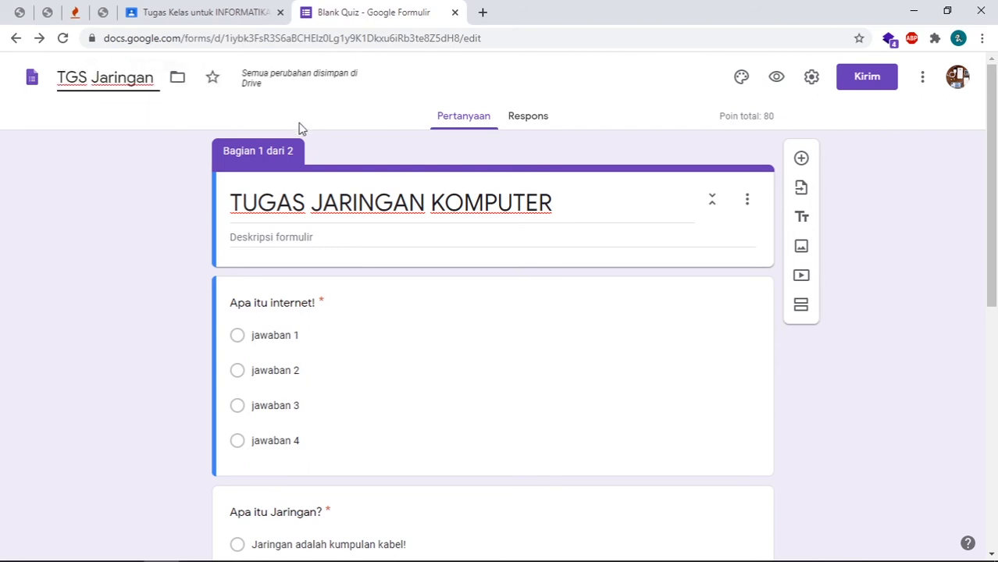
click(133, 131)
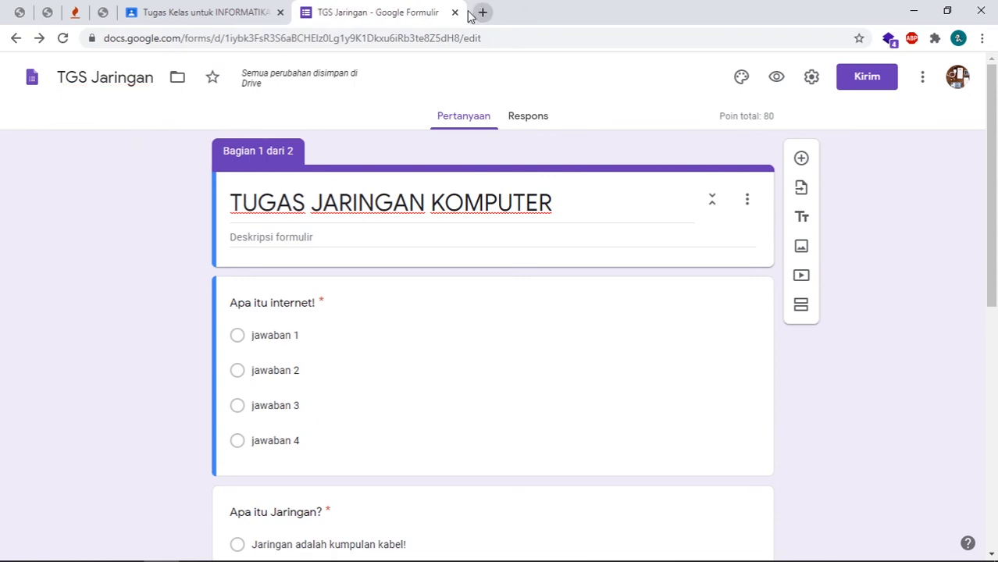
click(455, 13)
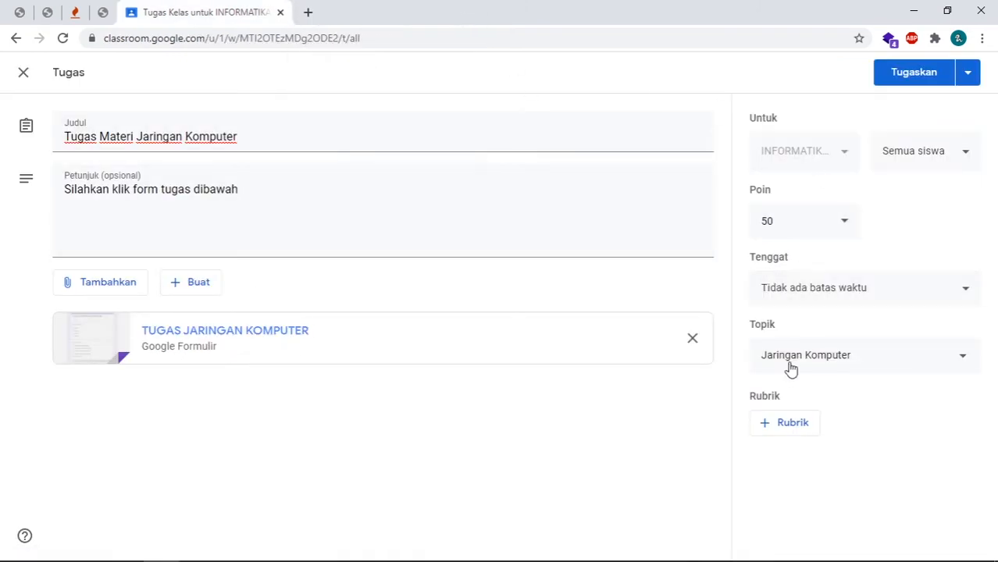
Schedule the Tugas Materi Jaringan Komputer assignment for 24 Agu 2020 at 08.00
click(968, 76)
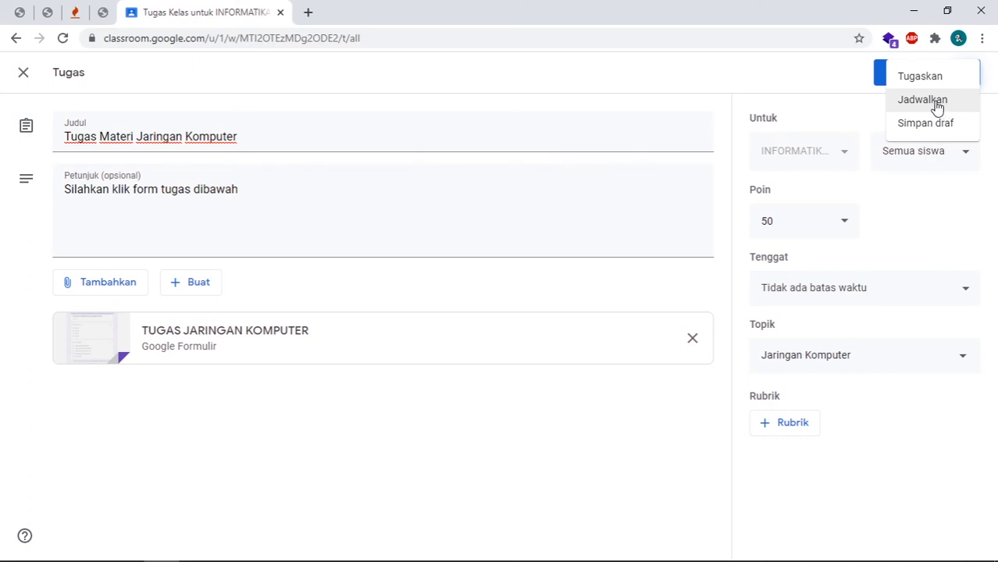
click(936, 101)
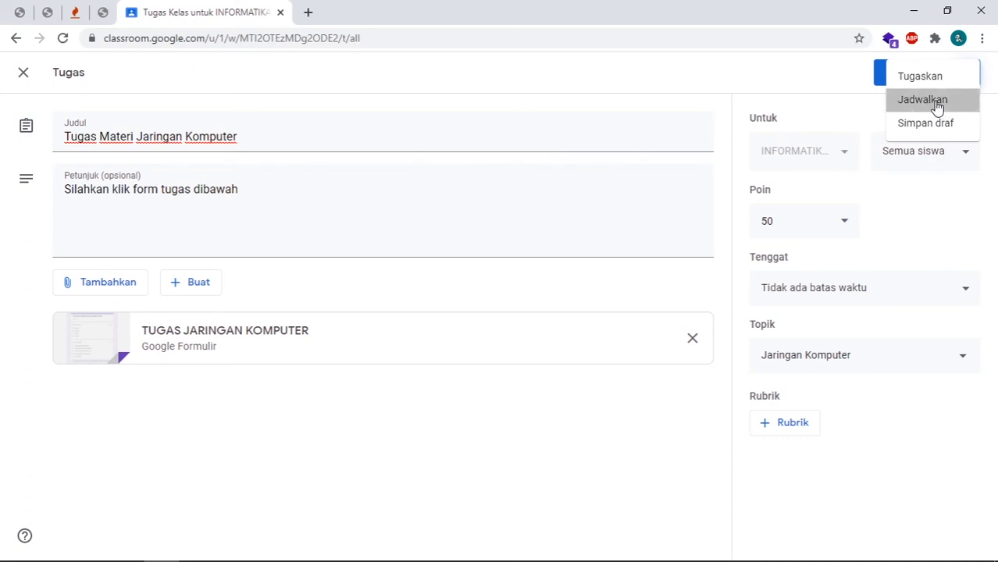
click(537, 281)
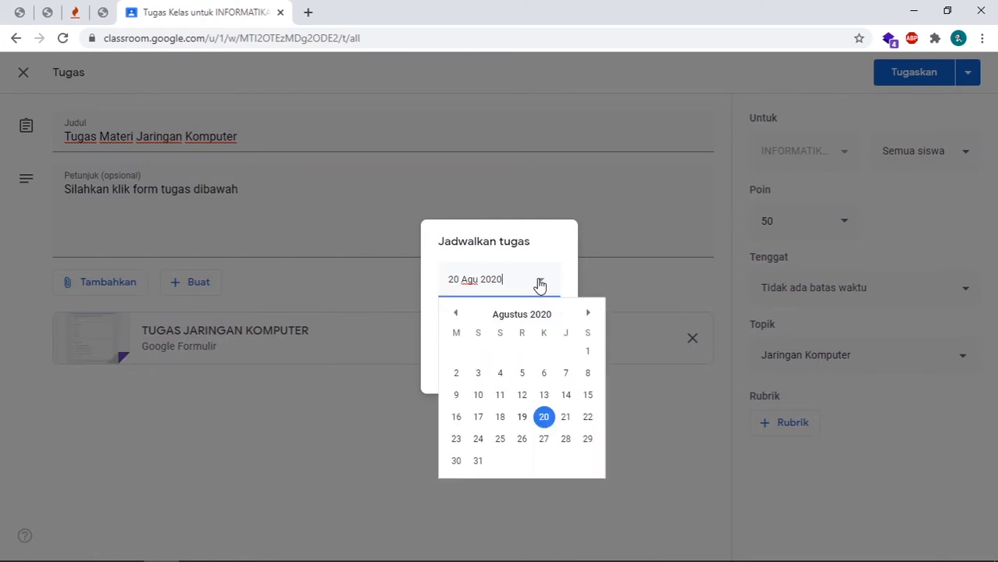
click(479, 439)
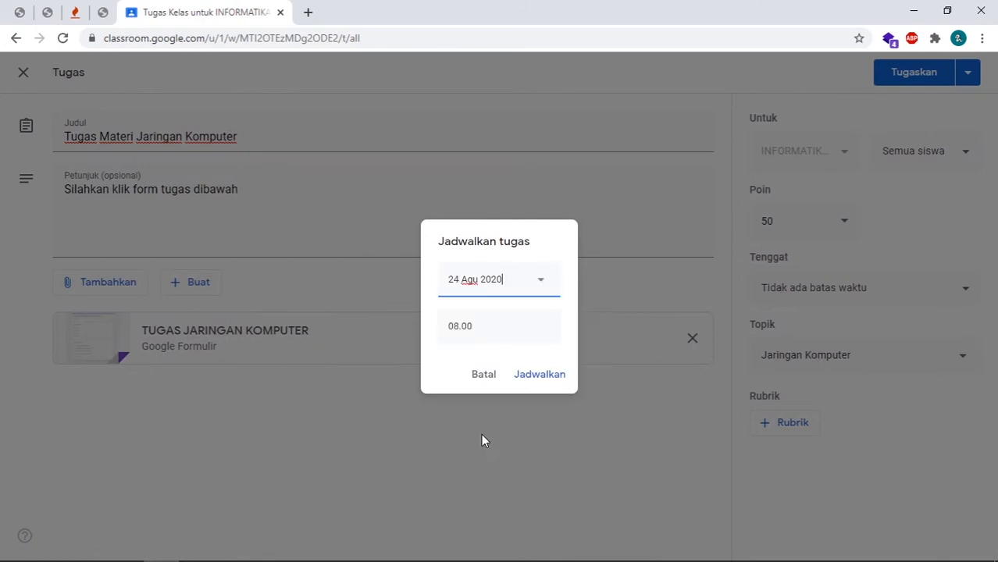
click(539, 377)
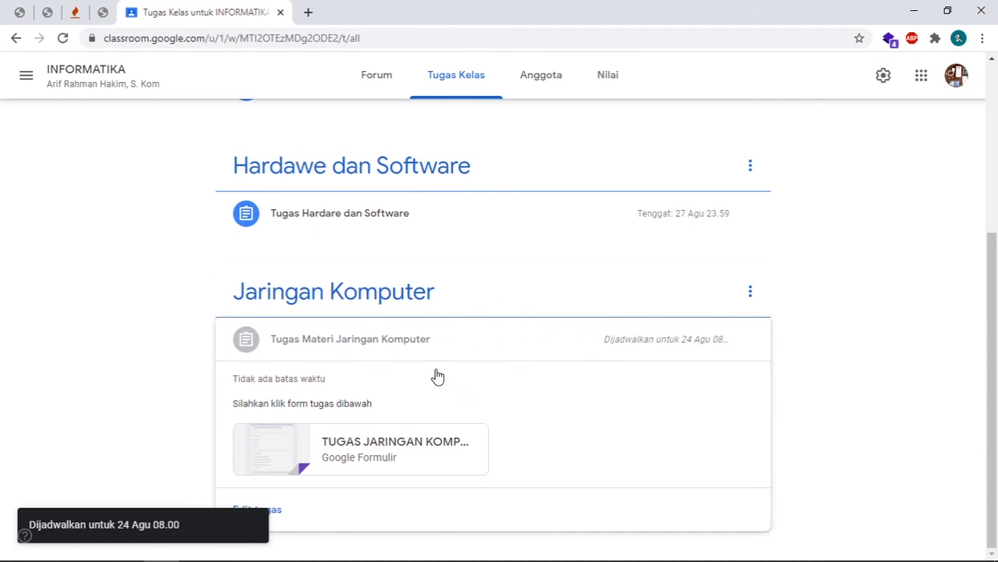
Create a new Classroom question reading "Siapa pembuat sistem operasi Android", leaving its instructions empty
scroll(467, 323, up, 2)
scroll(466, 322, up, 2)
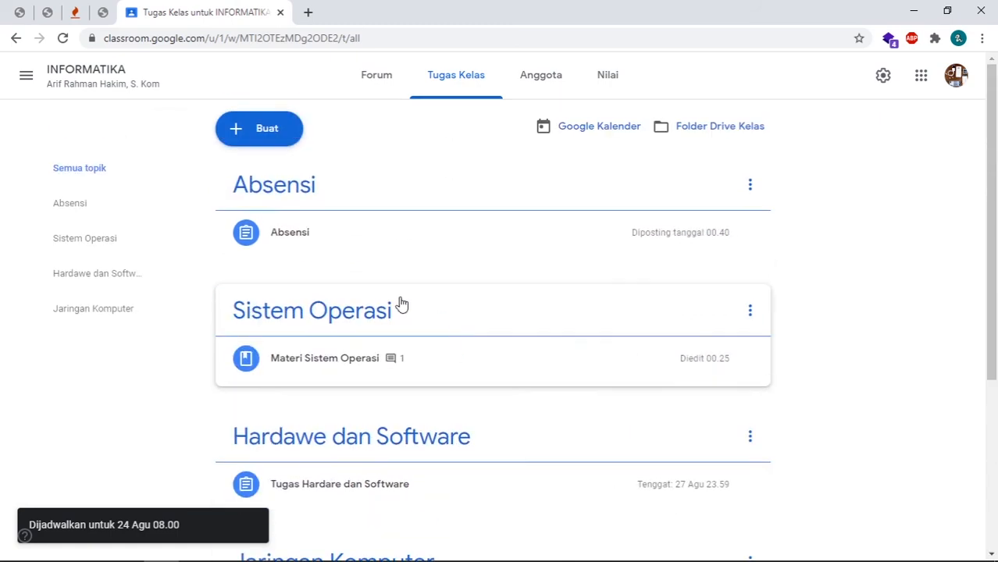
click(283, 138)
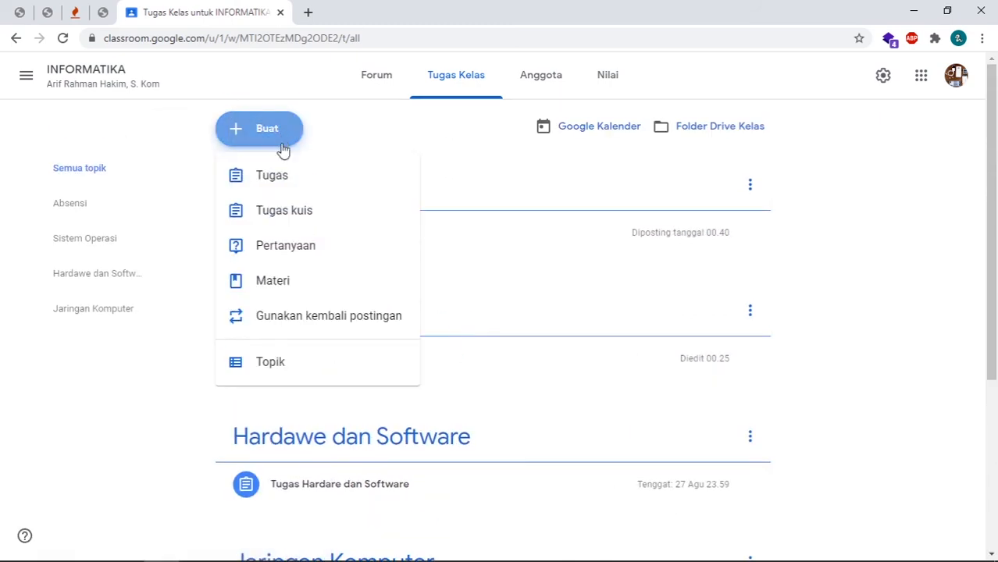
click(303, 255)
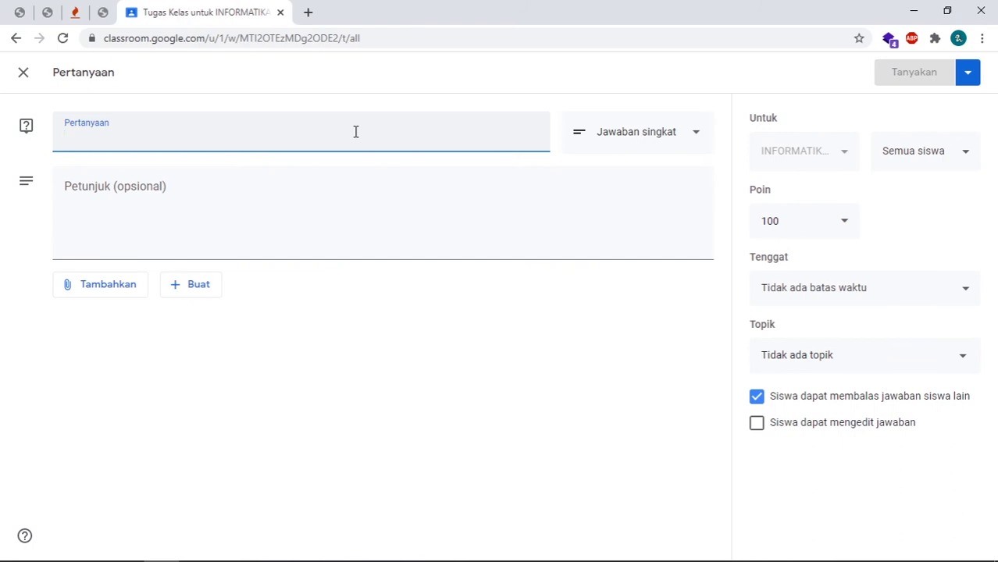
text(Sia)
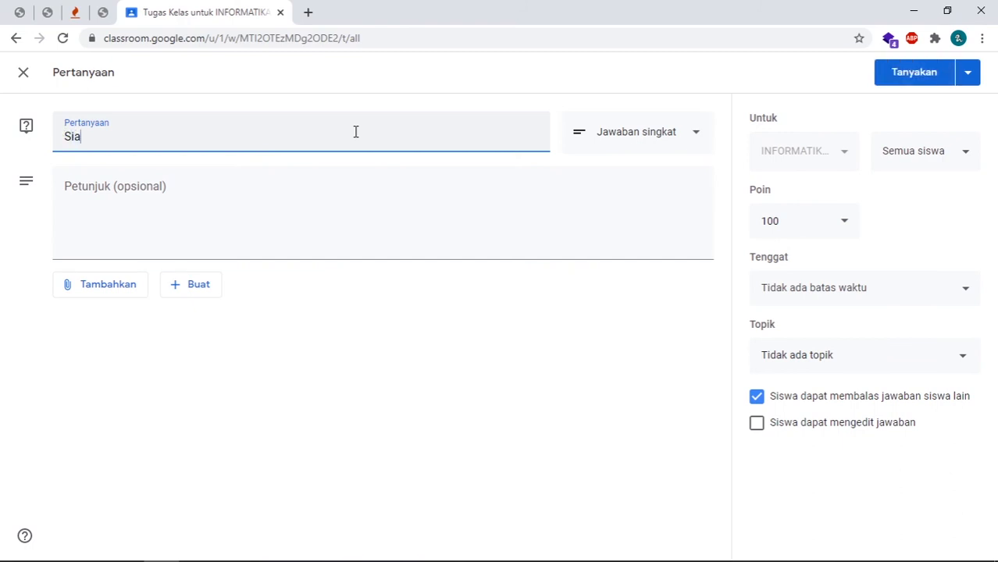
text(pa pembuat )
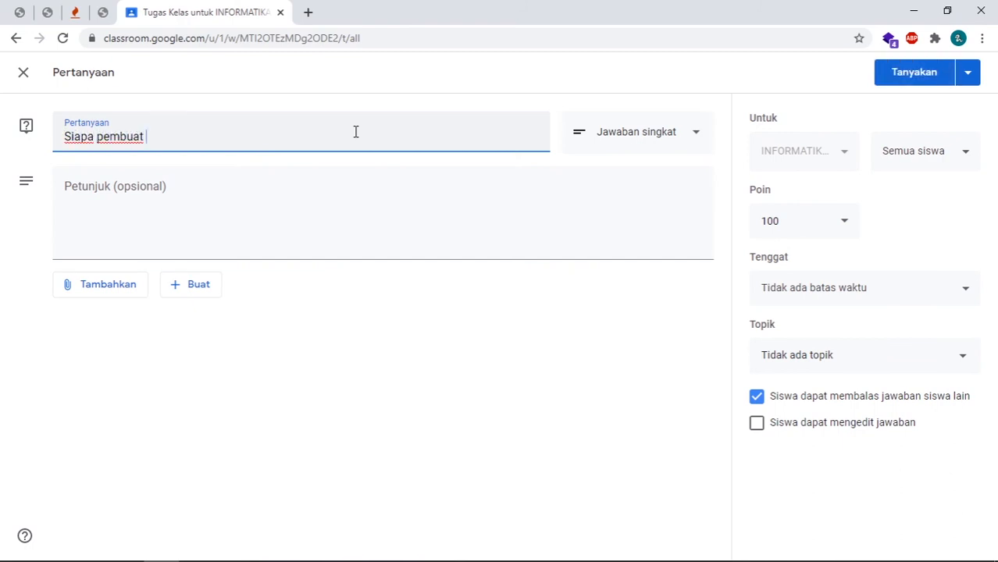
text(sistem)
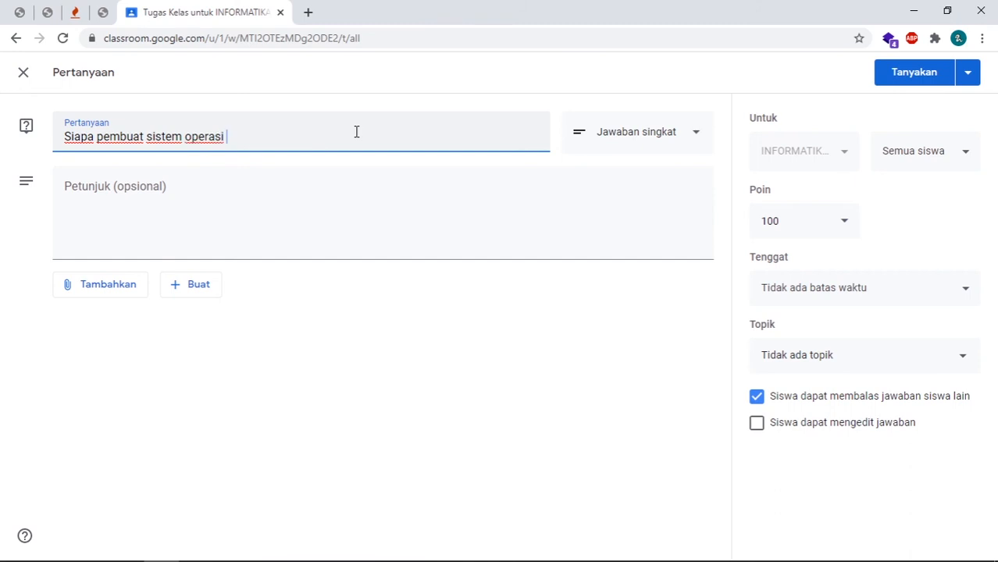
text(operasi Android)
click(346, 195)
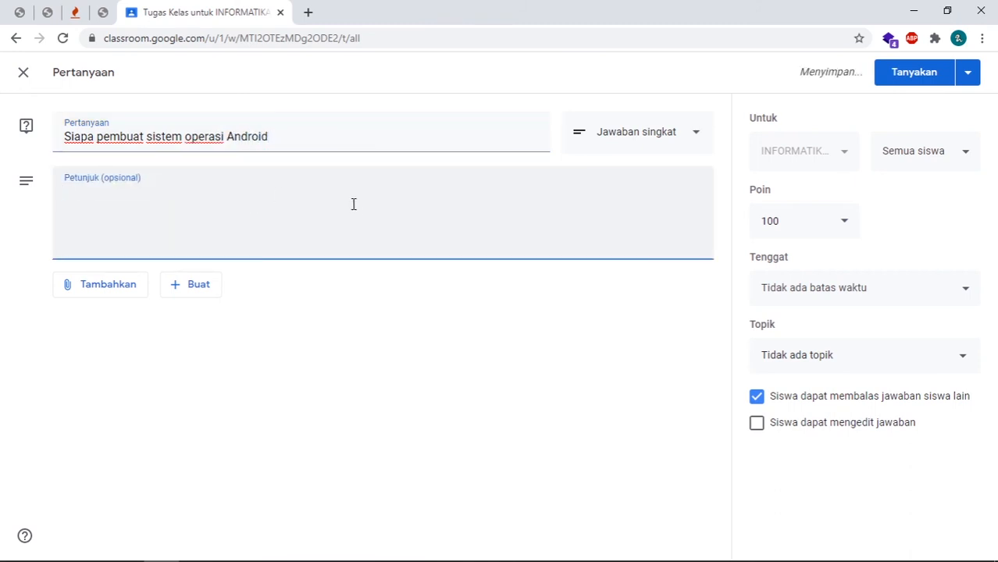
click(342, 316)
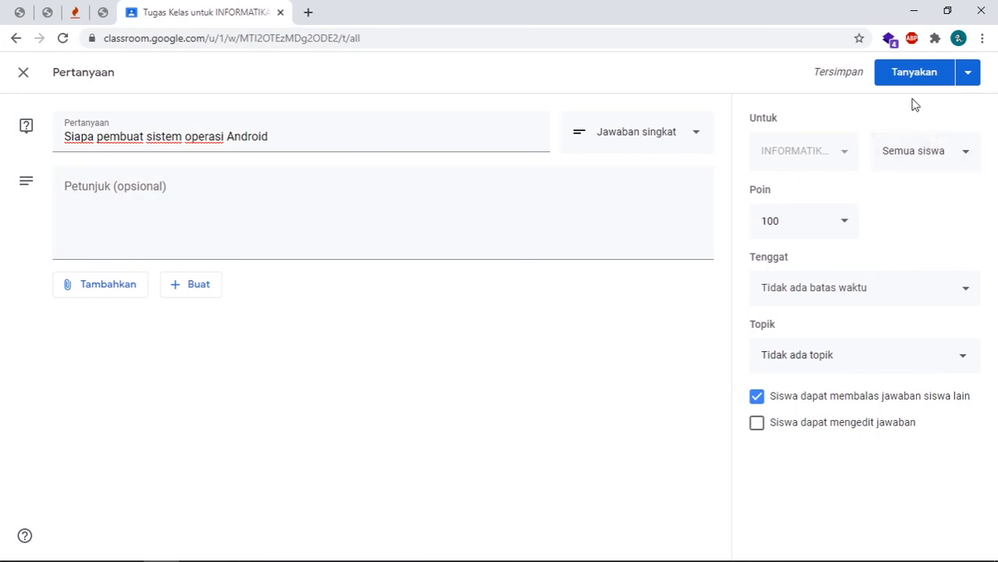
Set the Android question's points to 10 and assign it to the Sistem Operasi topic
click(782, 220)
text(10)
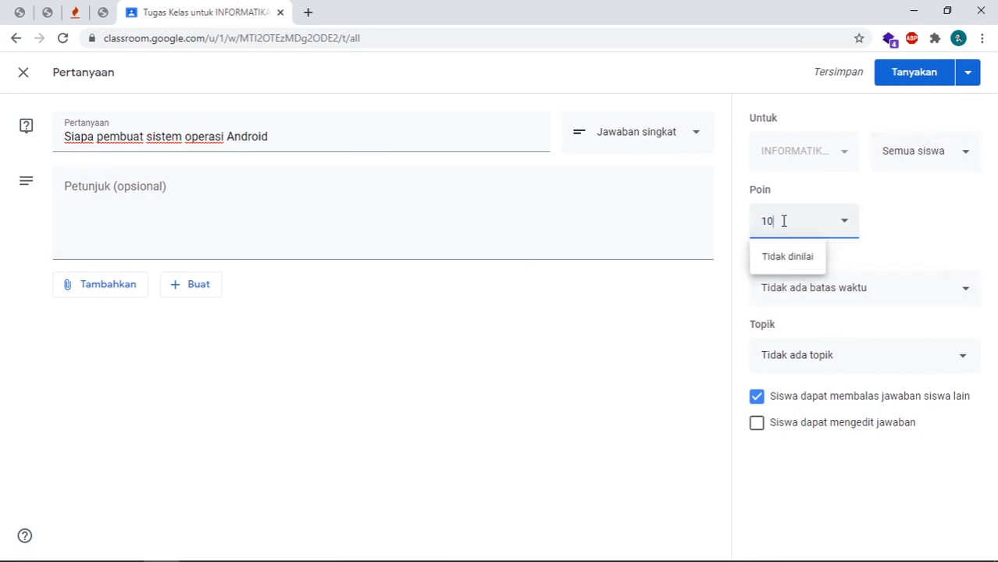
click(909, 293)
click(875, 357)
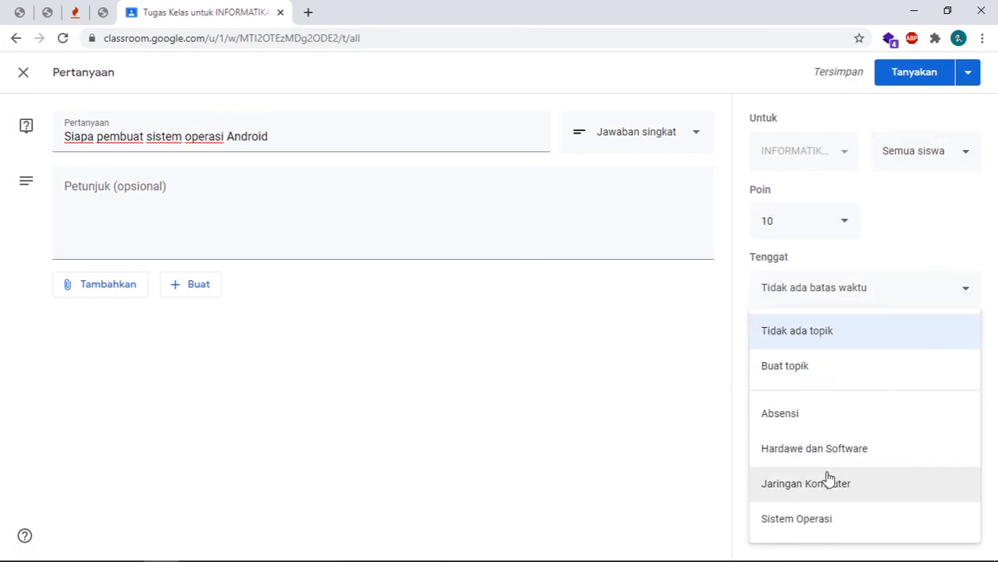
click(800, 520)
Post the Android question to the class immediately, keeping the short-answer type, and check the classwork list
click(970, 77)
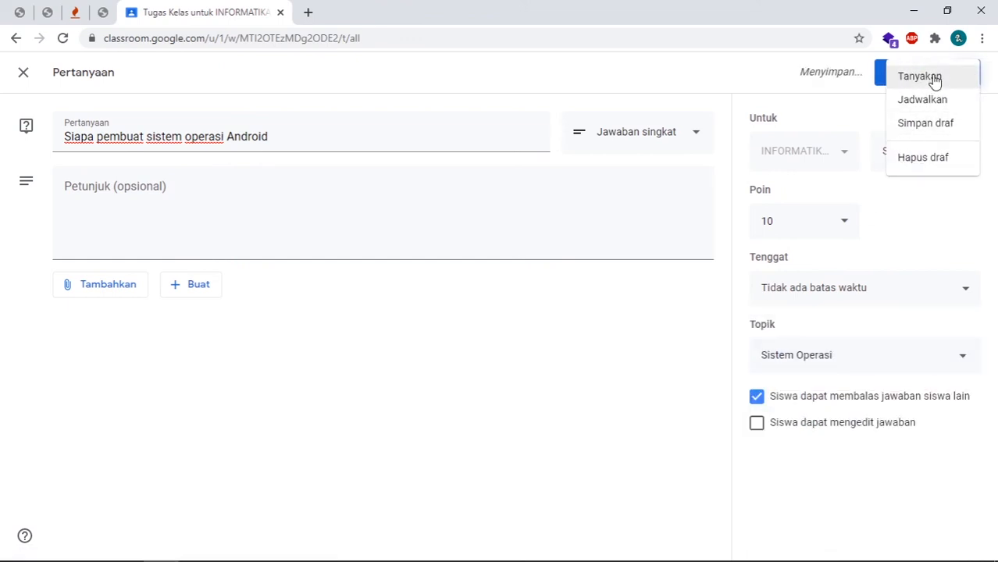
click(689, 322)
click(132, 194)
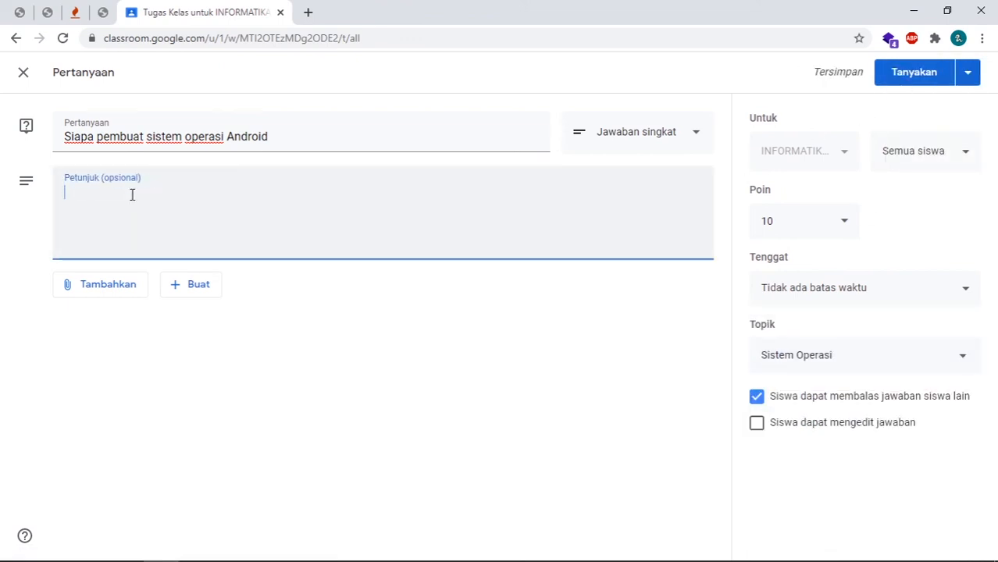
click(663, 134)
click(645, 138)
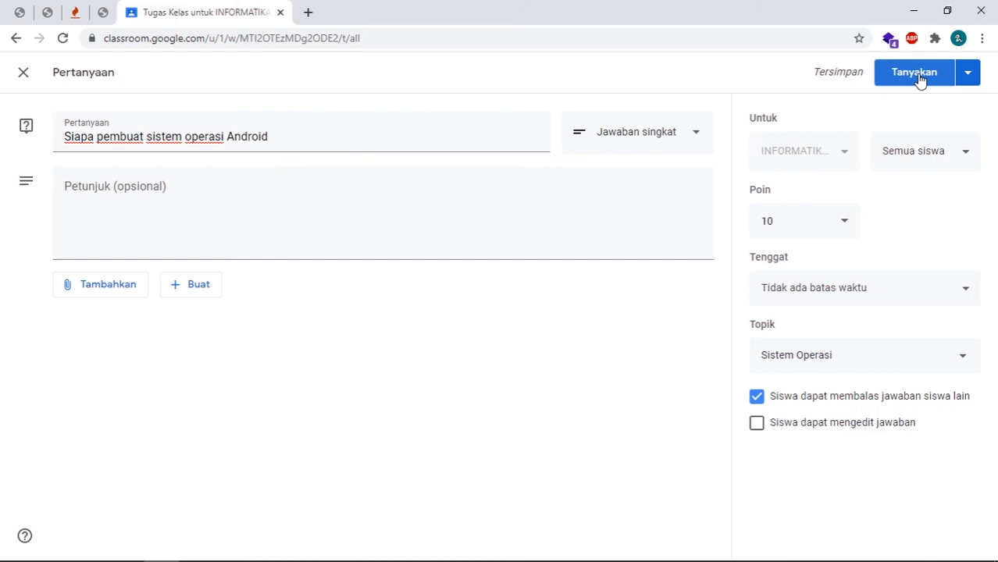
click(915, 79)
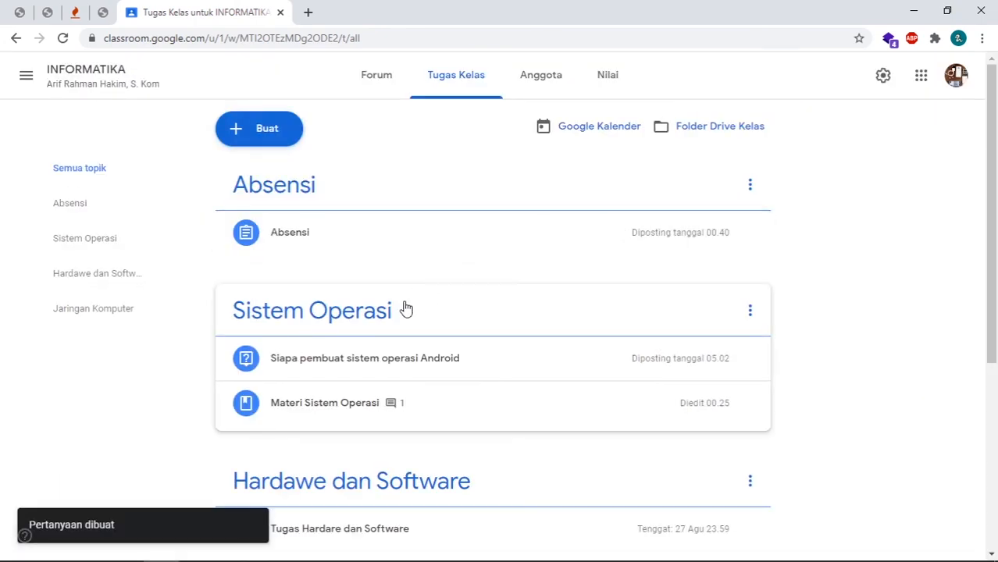
scroll(402, 310, down, 2)
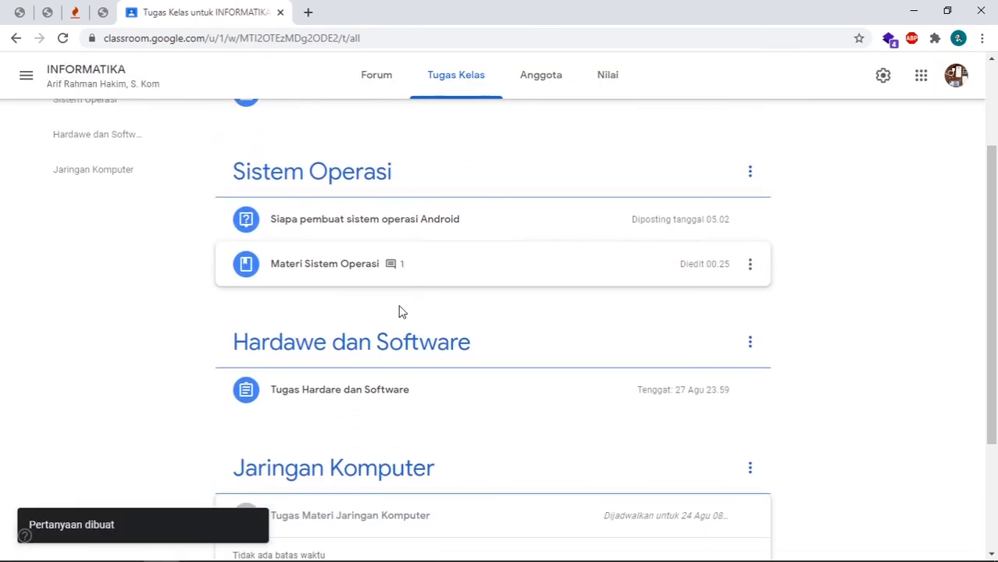
Open the "Siapa pembuat sistem operasi Android" question and review its student answers page and question details
click(336, 214)
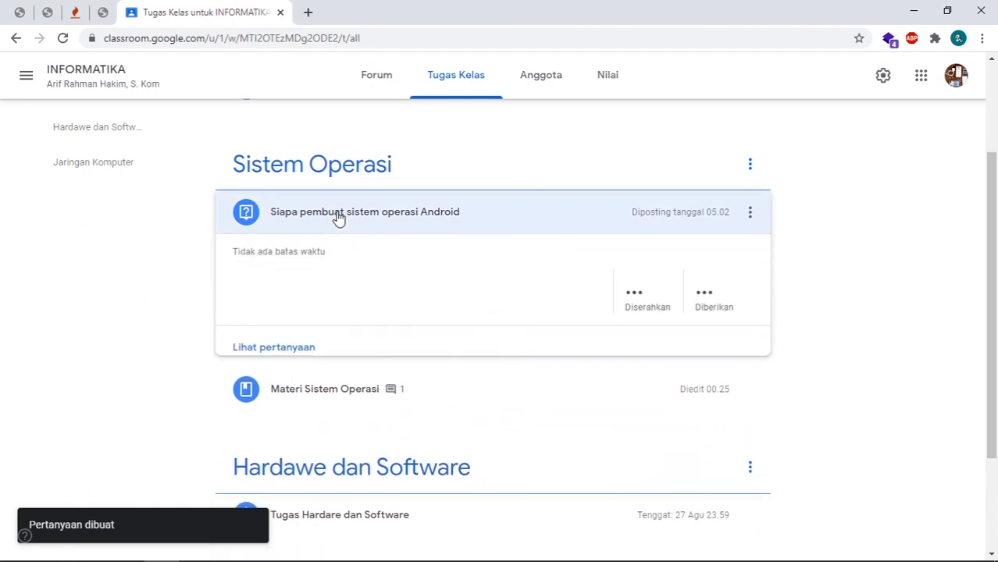
click(278, 349)
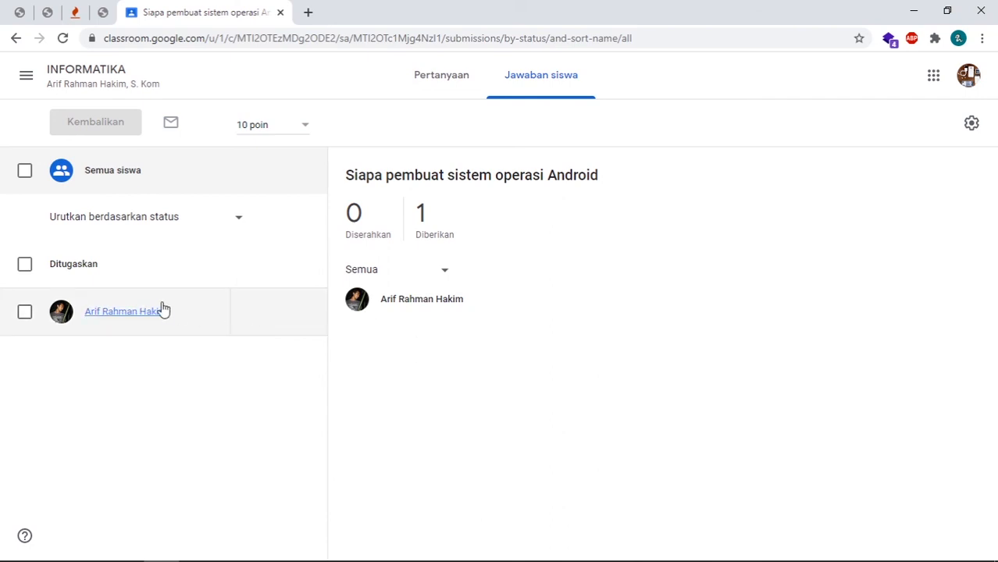
click(440, 85)
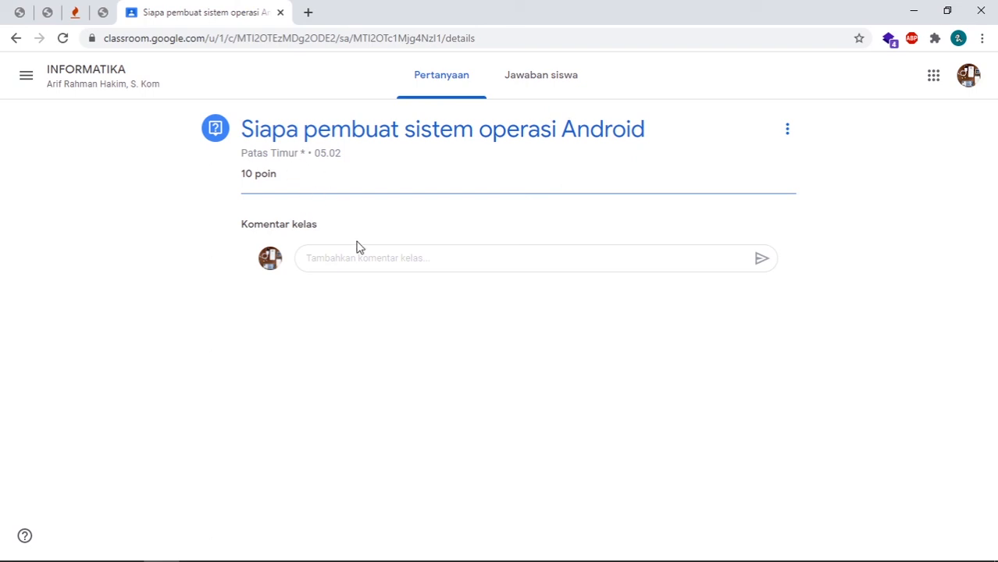
Switch to the student's Classroom in Edge, answer the Android question with "SI A" and submit it
key(alt+Tab)
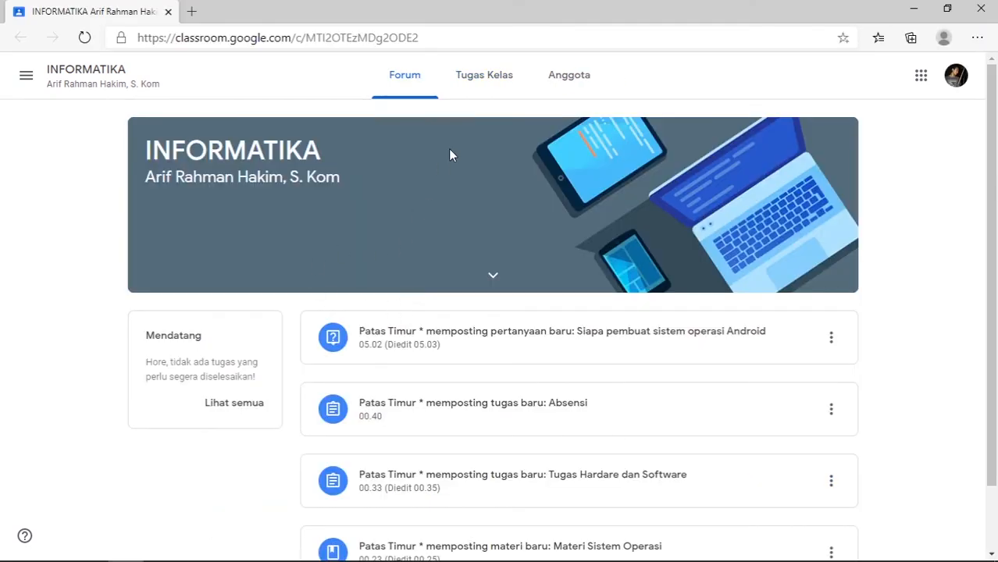
click(517, 334)
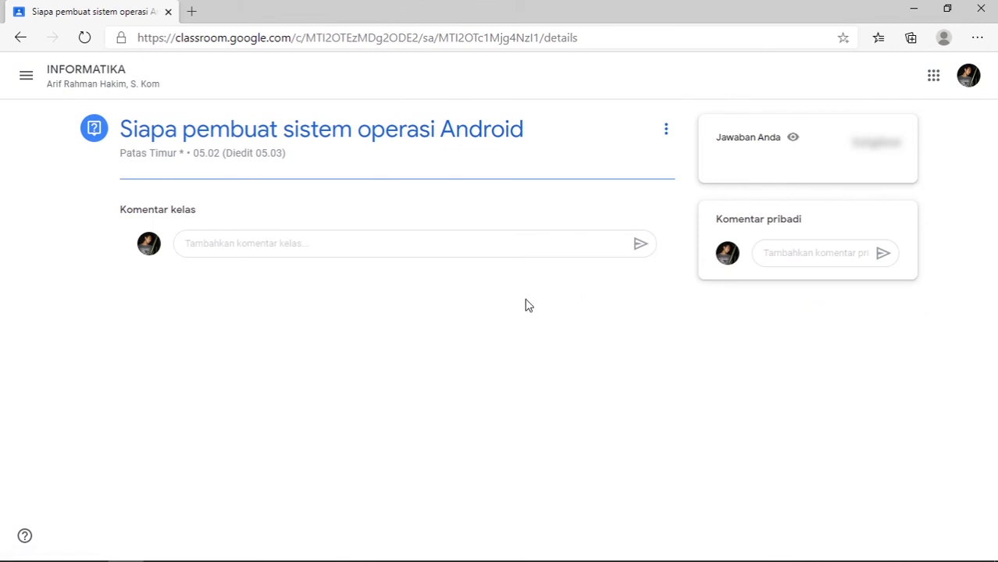
click(749, 168)
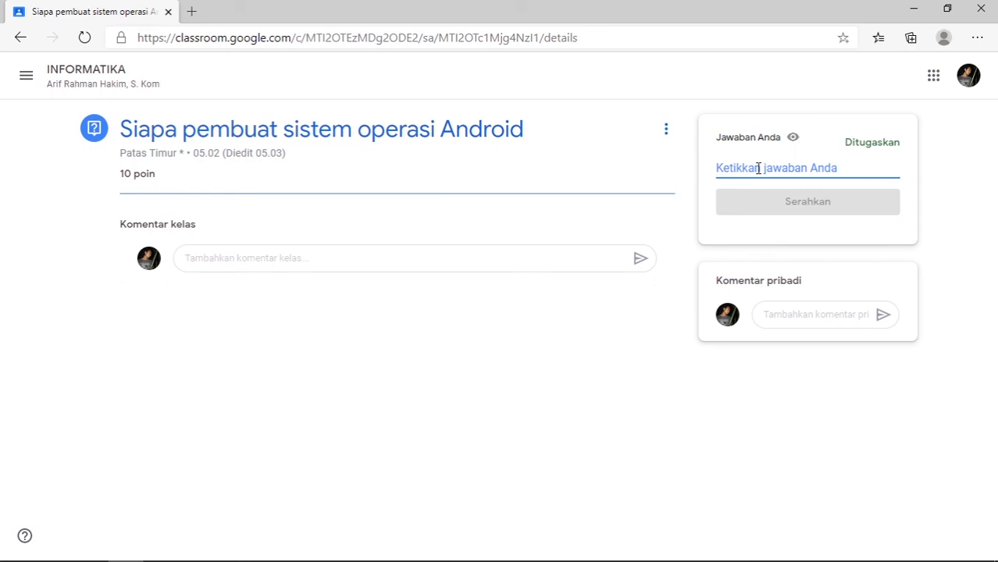
text(SI A)
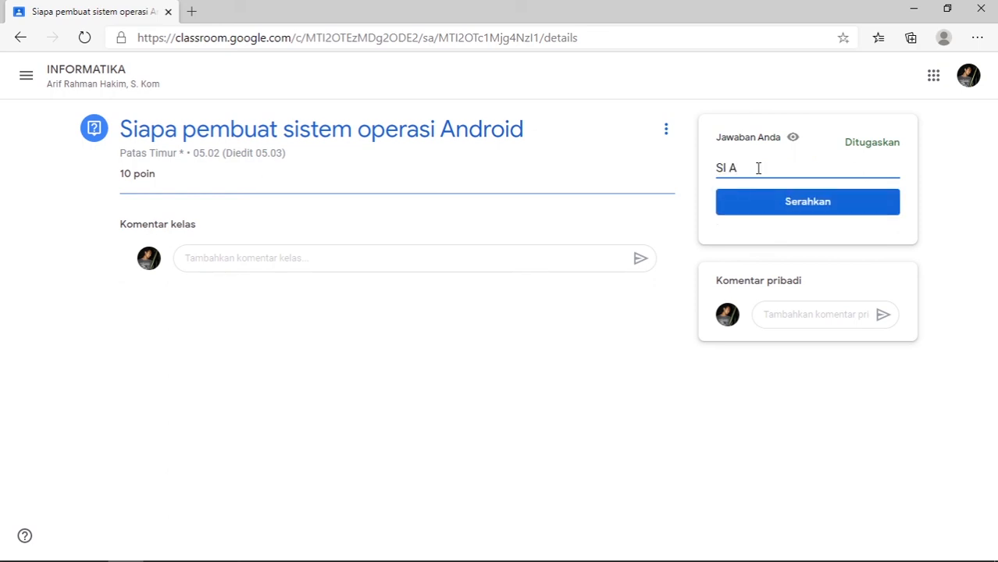
click(805, 204)
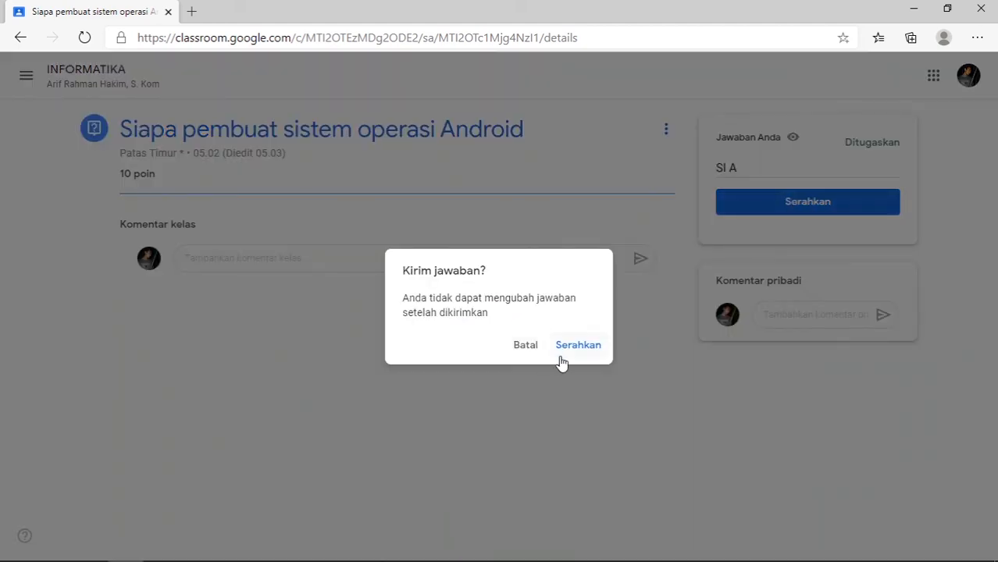
click(579, 348)
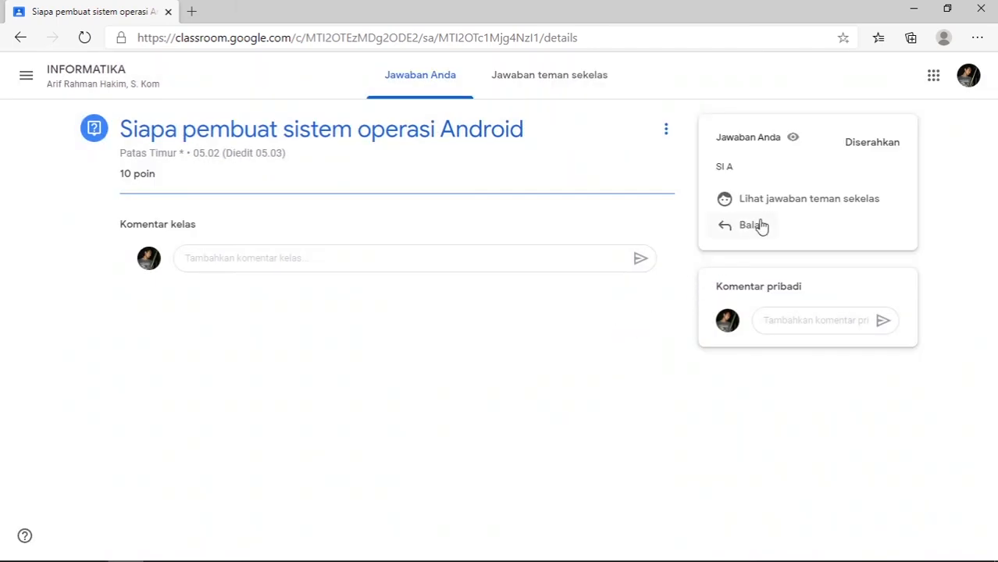
Return to the teacher's Classroom in Chrome and open the student answers for the Android question under Sistem Operasi
key(alt+Tab)
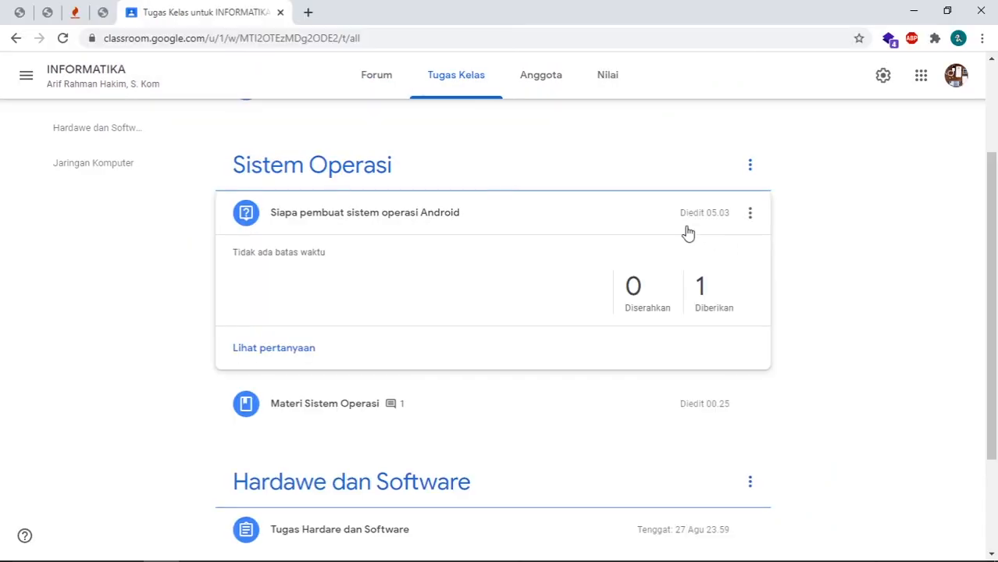
scroll(402, 300, up, 2)
scroll(406, 302, down, 4)
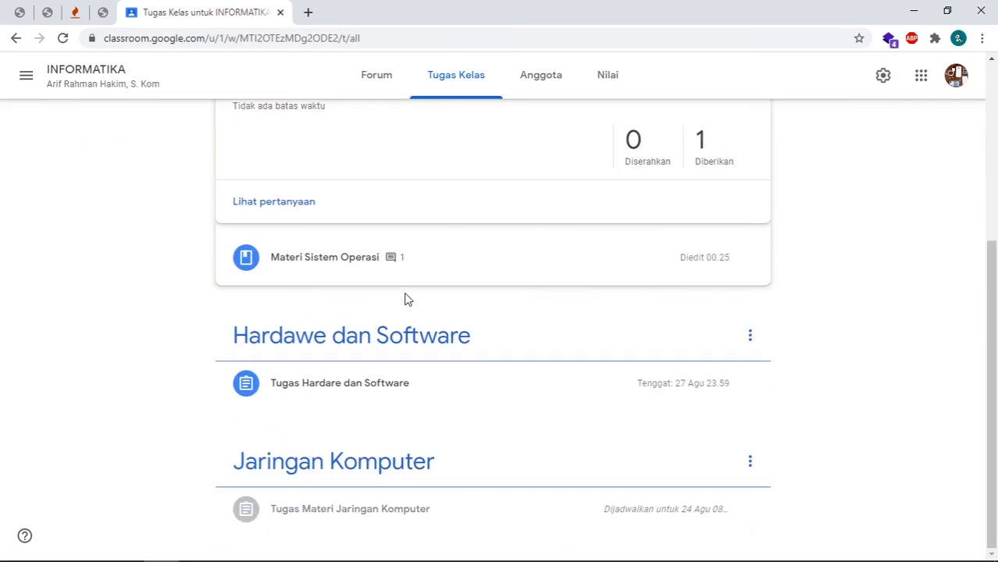
scroll(410, 302, up, 5)
scroll(390, 312, down, 5)
scroll(324, 263, up, 3)
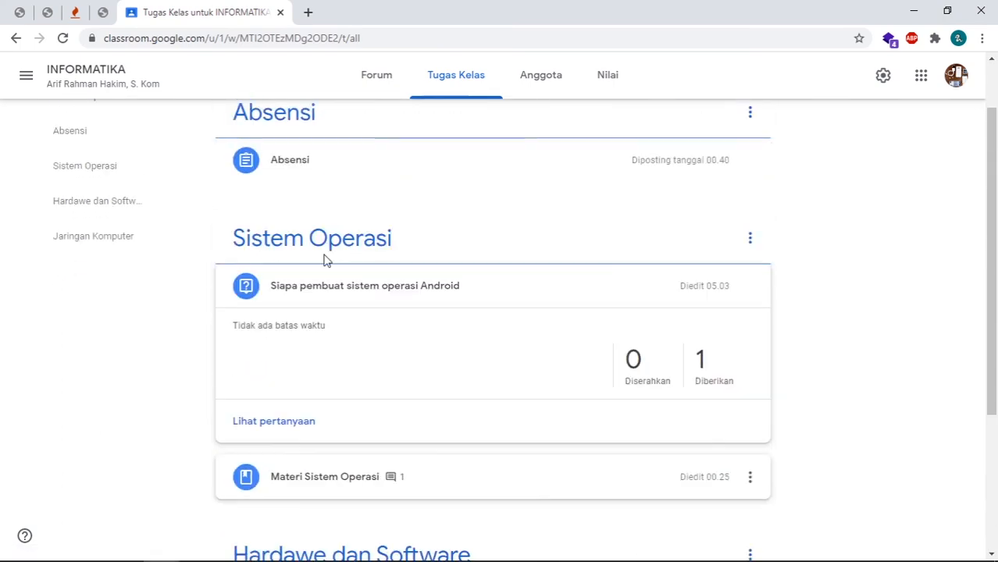
click(309, 287)
click(334, 288)
click(280, 426)
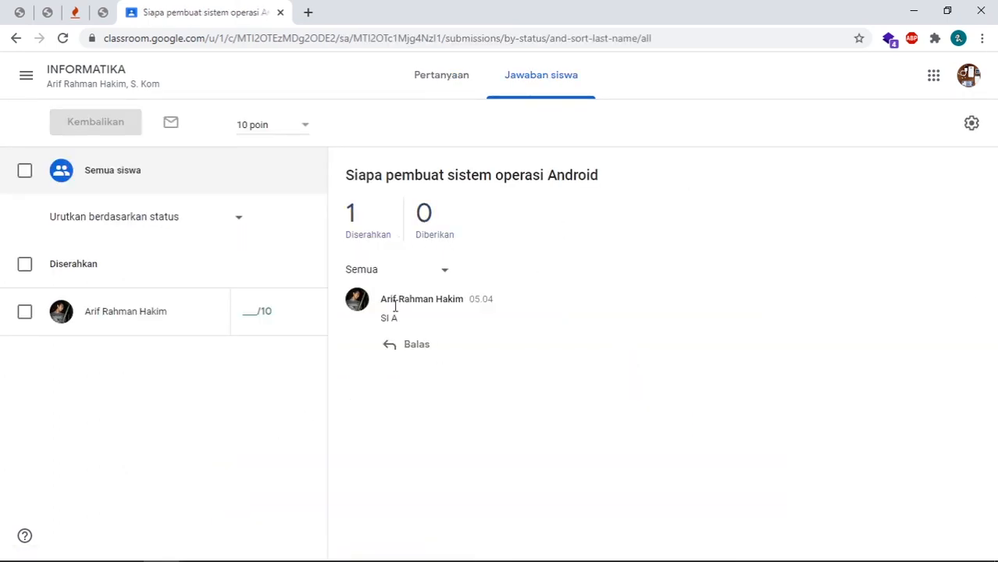
Filter the answers to Diserahkan and inspect the student's submission and its grade field, leaving the grade empty
click(355, 227)
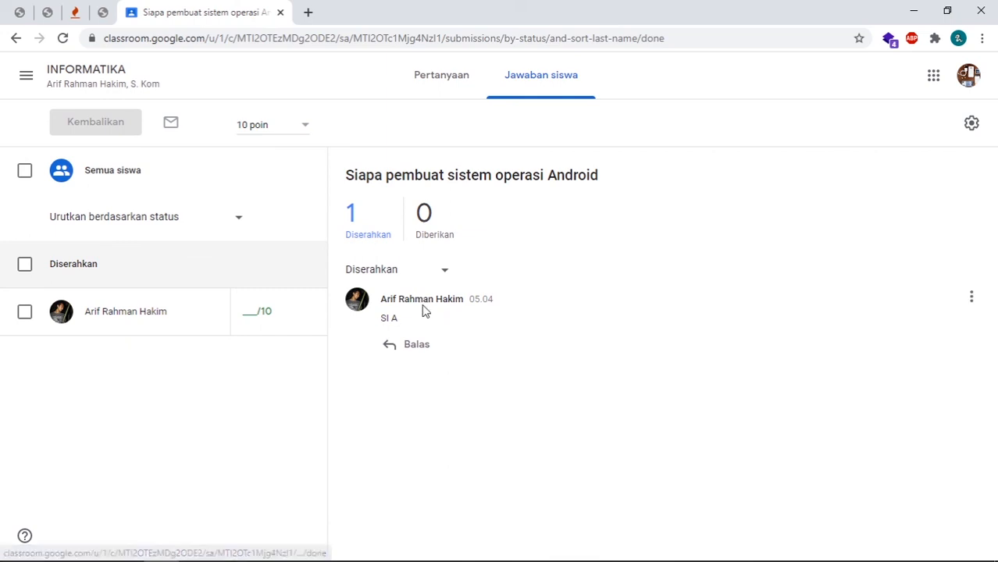
drag(414, 325, 375, 331)
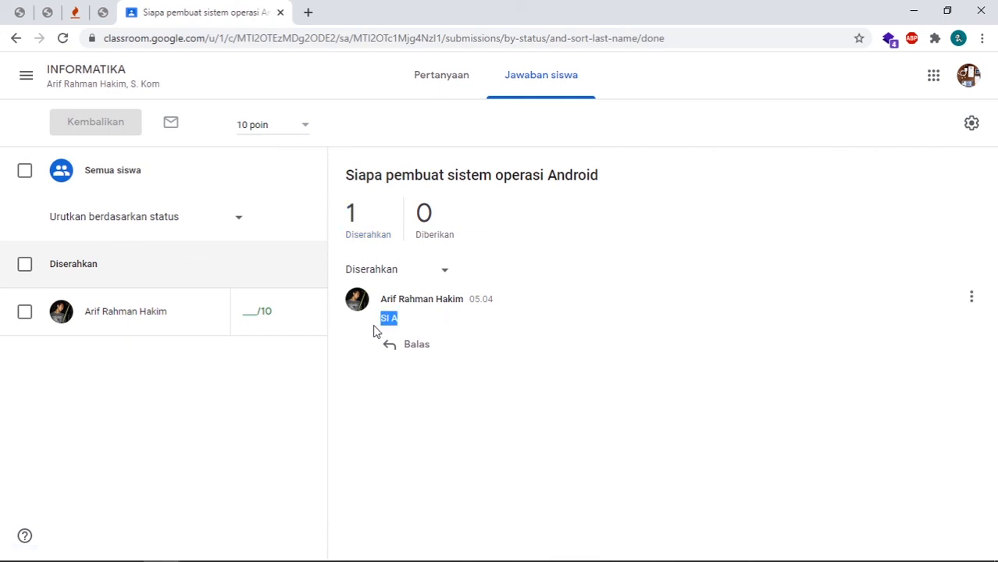
click(442, 325)
click(252, 313)
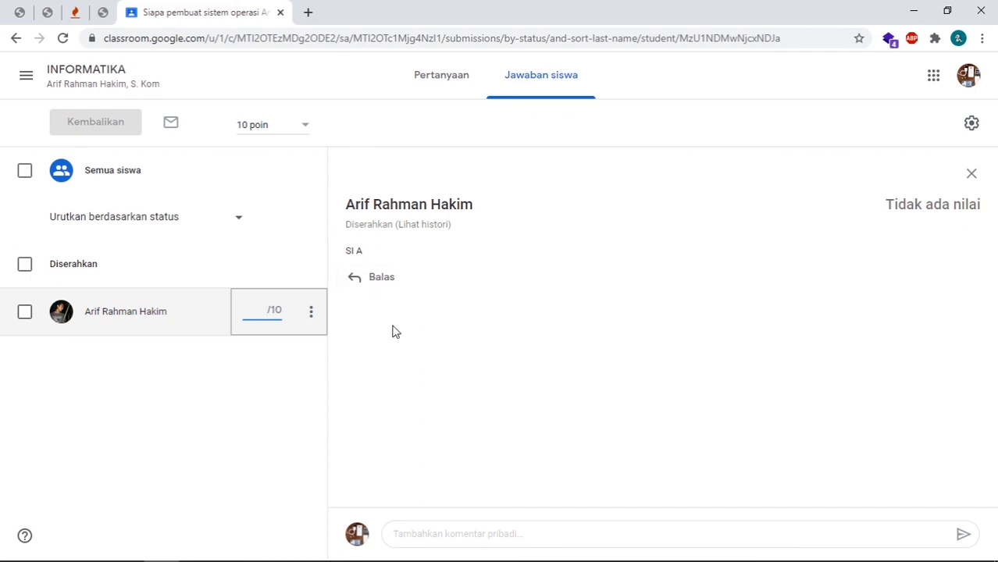
click(972, 175)
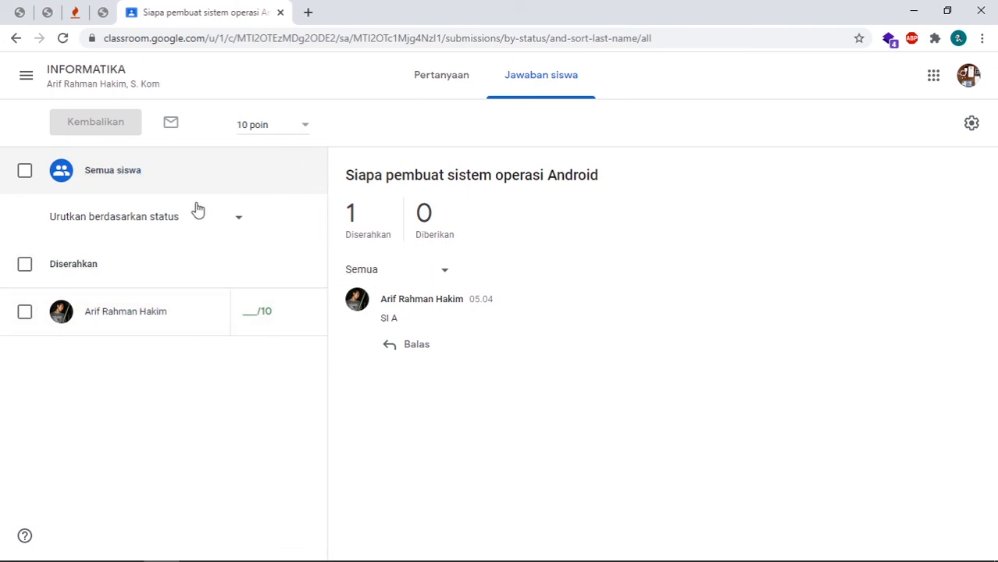
Edit the Android question to disallow replies to other students' answers, allow students to edit their answers, and save it
click(448, 85)
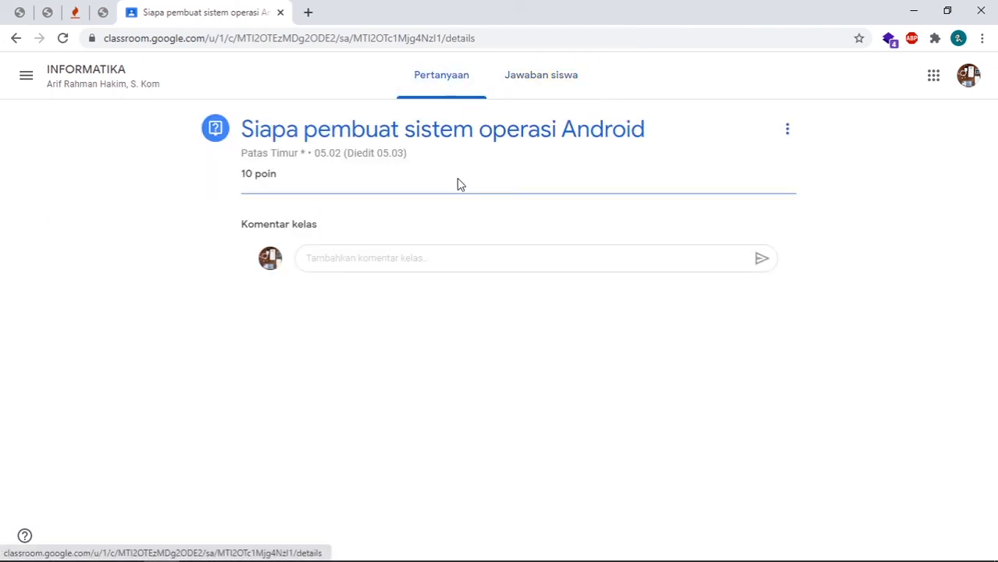
click(785, 131)
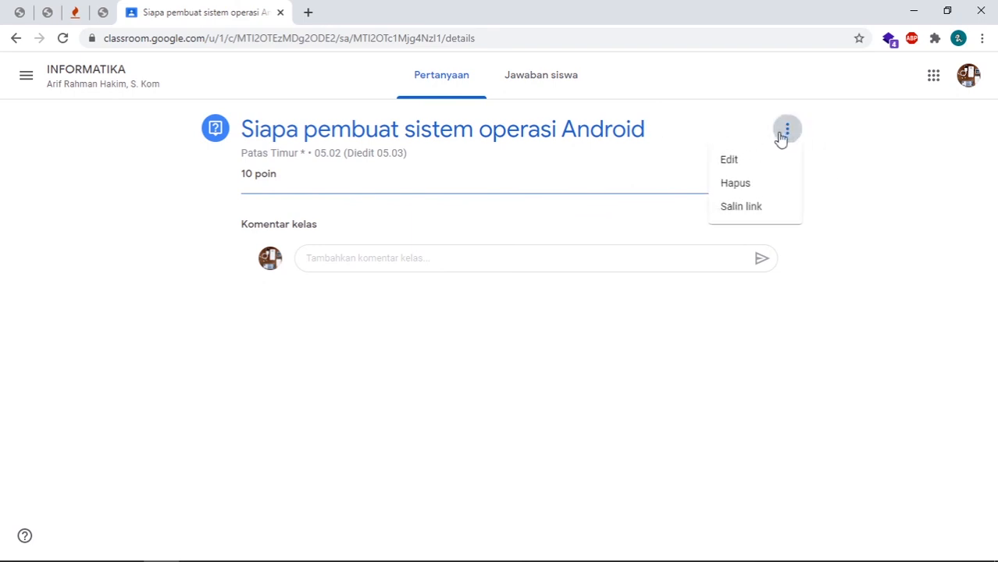
click(730, 160)
click(757, 397)
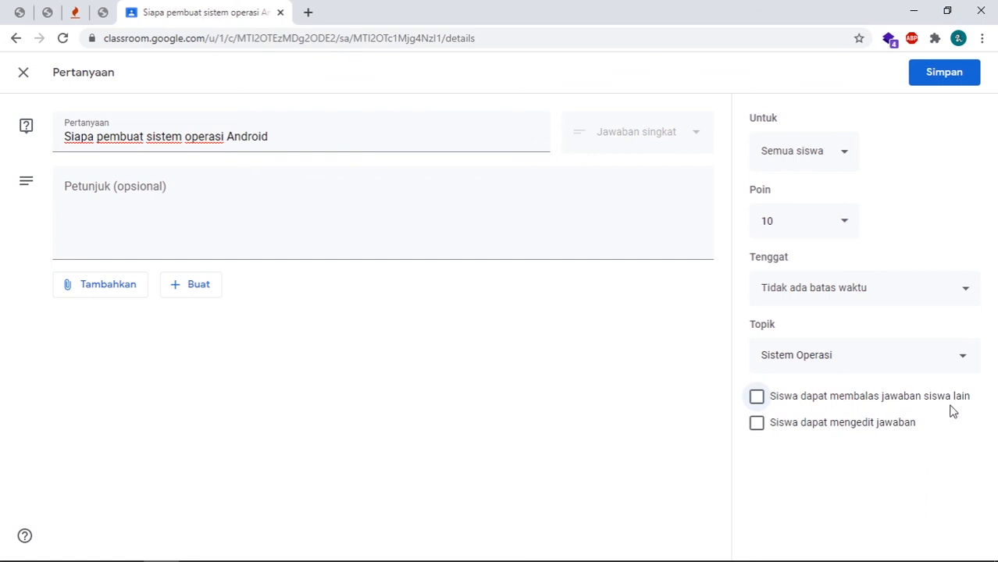
click(769, 429)
click(945, 78)
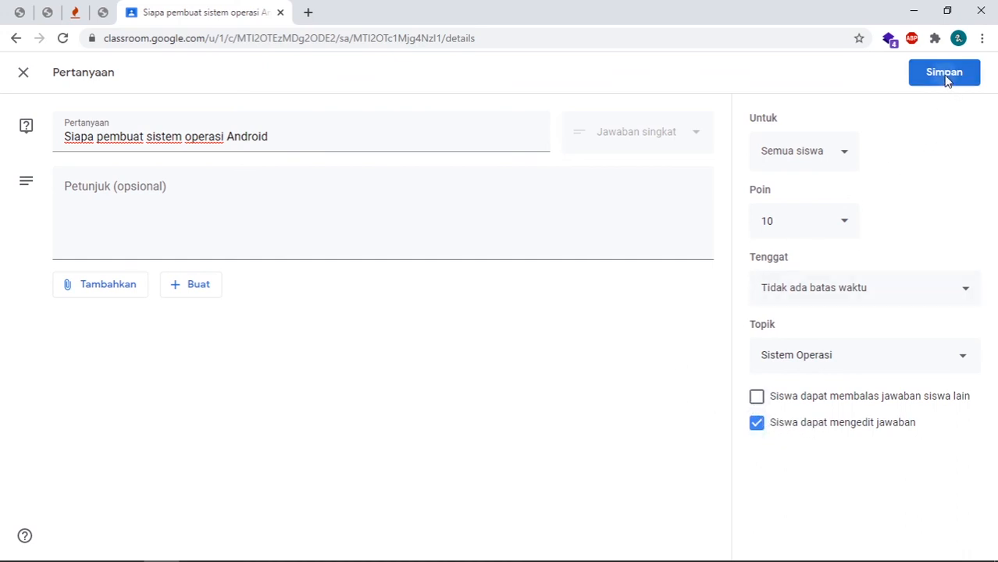